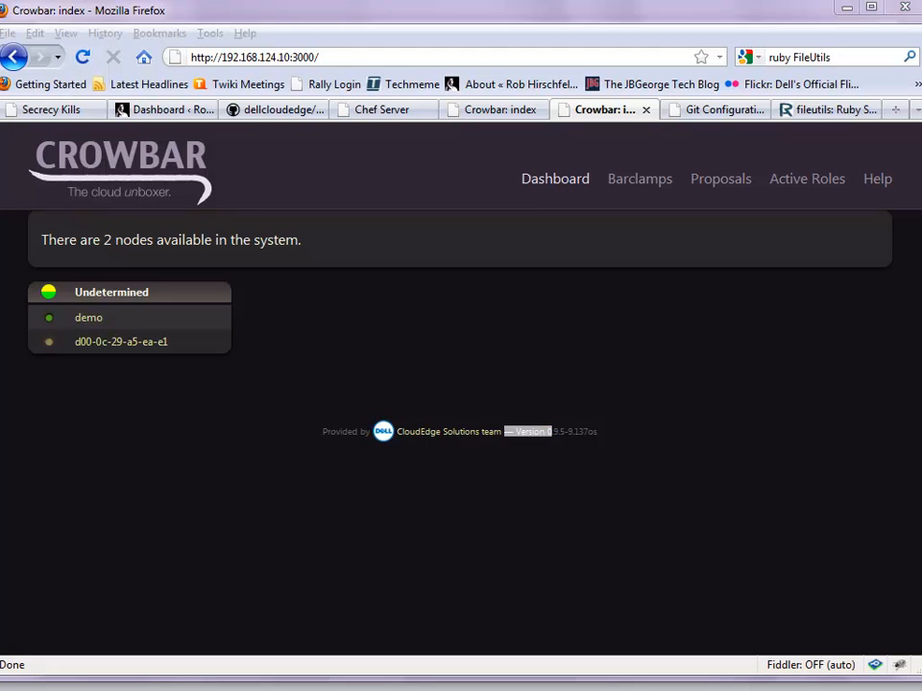
Bring the CrowbarNode11 VM console for node d00-0c-29-a5-ea-e1 in front of the dashboard
key("alt+Tab")
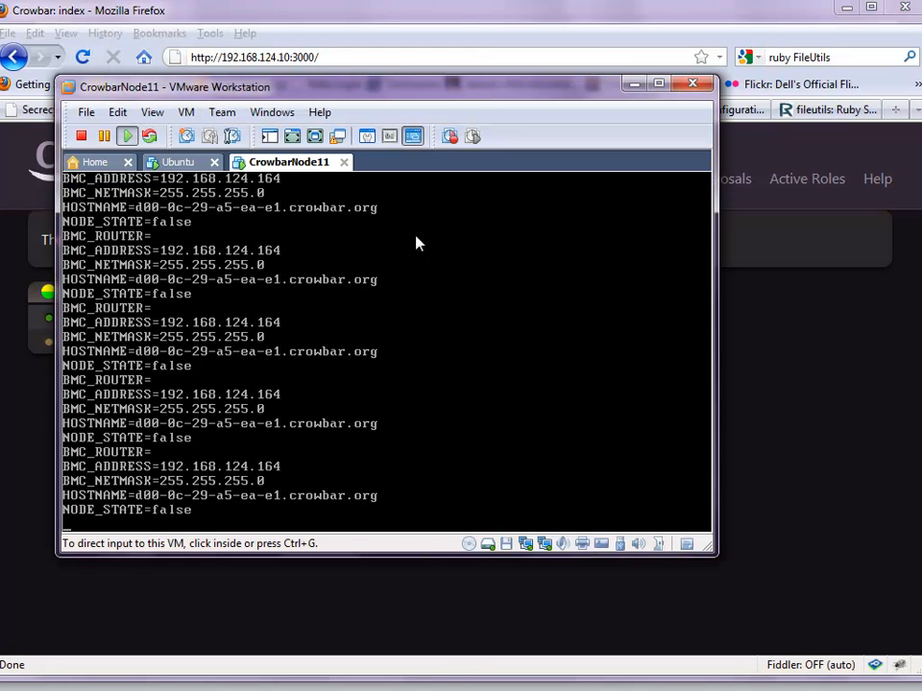
Move the VM console aside and open node d00-0c-29-a5-ea-e1's details in Crowbar
left_click_drag(397, 87, 586, 169)
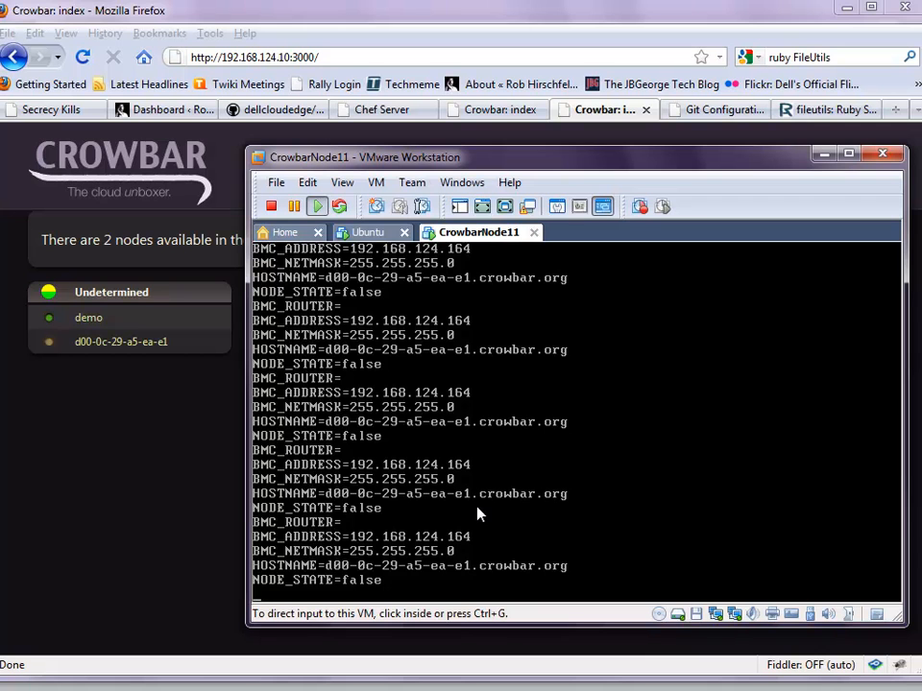
left_click(191, 445)
left_click(105, 343)
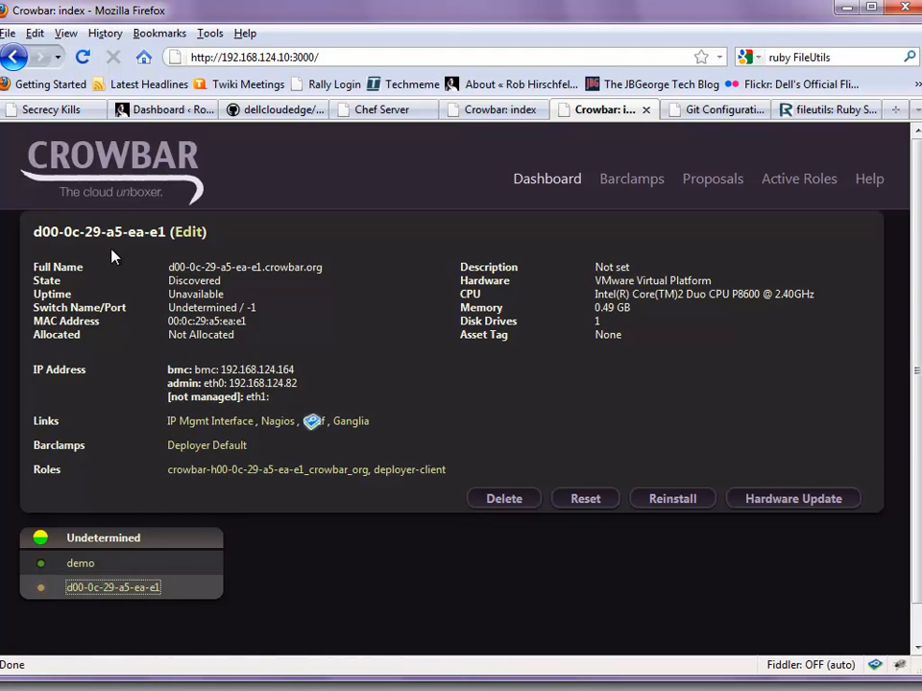
left_click(192, 232)
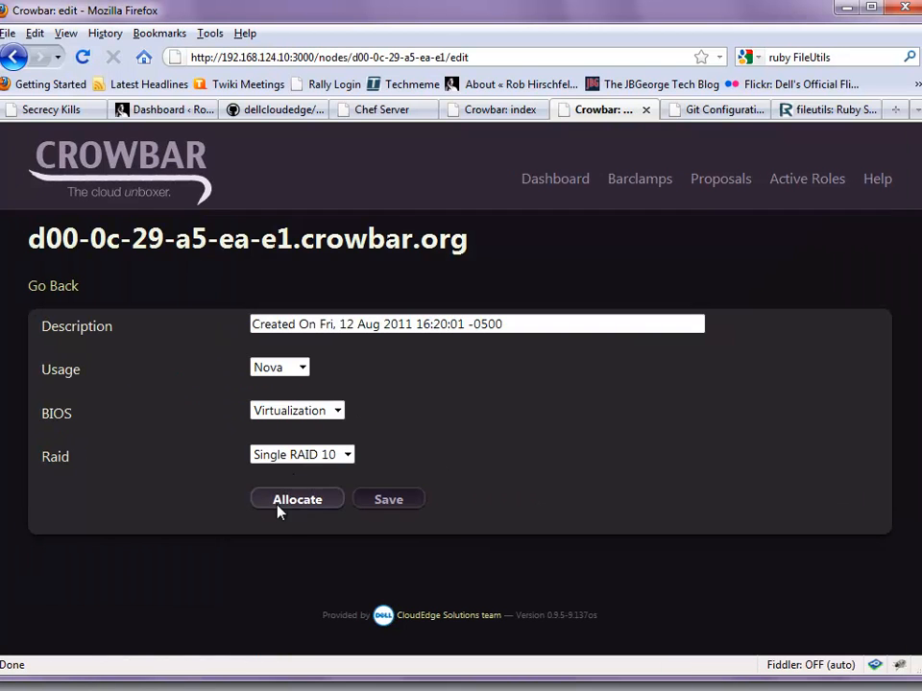
left_click(14, 57)
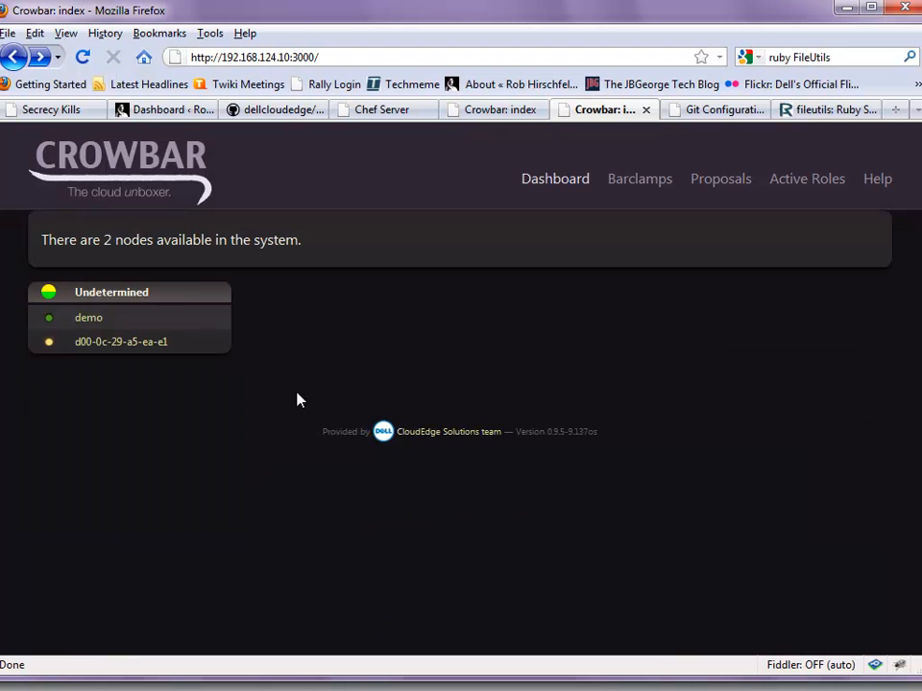
left_click(93, 343)
left_click_drag(240, 343, 171, 344)
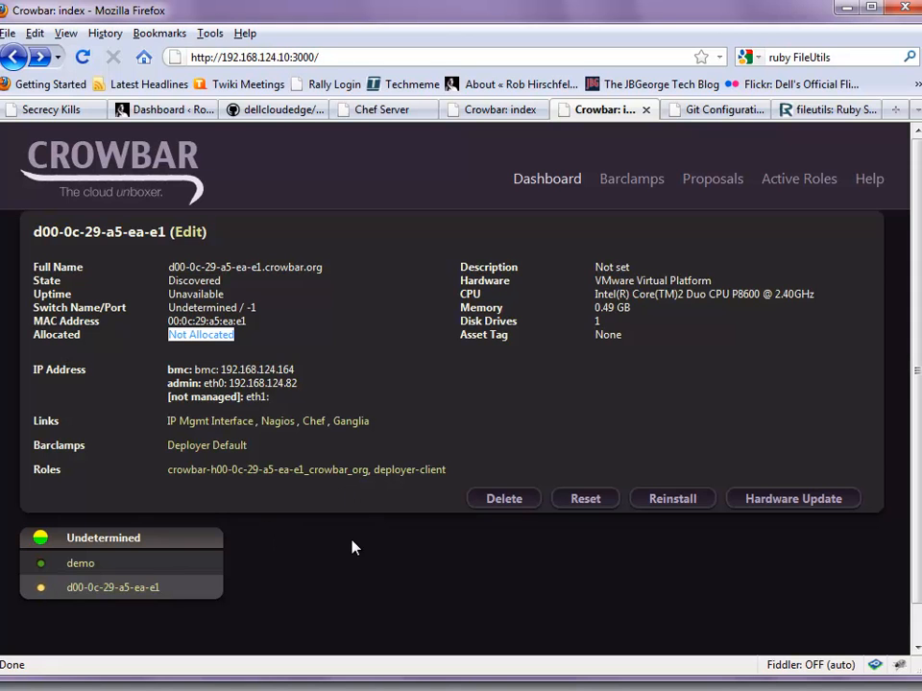
Open the Glance barclamp and name the new proposal Demo
left_click(624, 189)
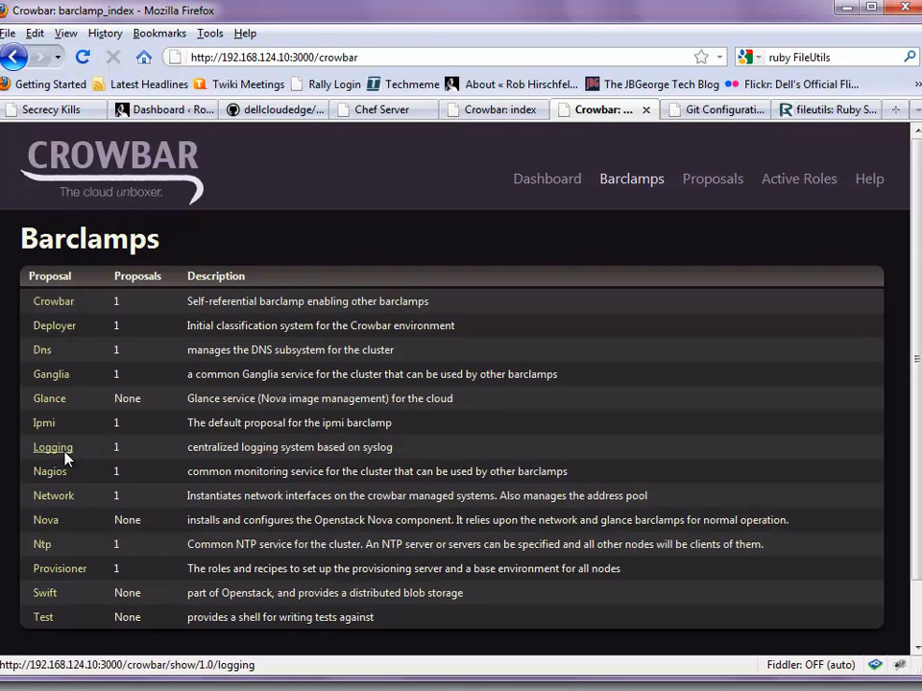
left_click(46, 398)
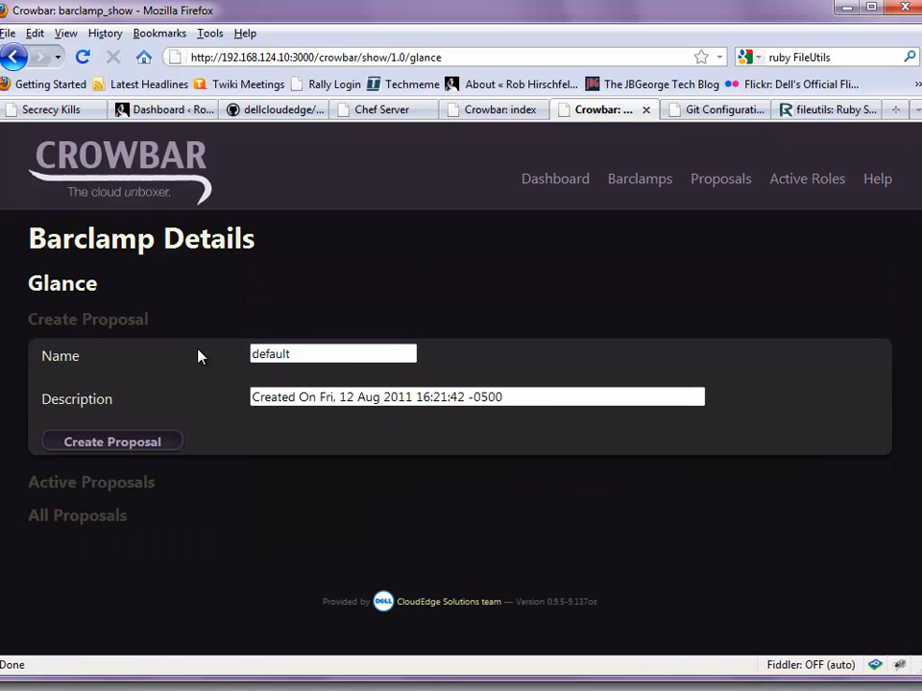
double_click(254, 354)
type("Demn")
key("BackSpace")
key("BackSpace")
type("o")
key("BackSpace")
type("mo")
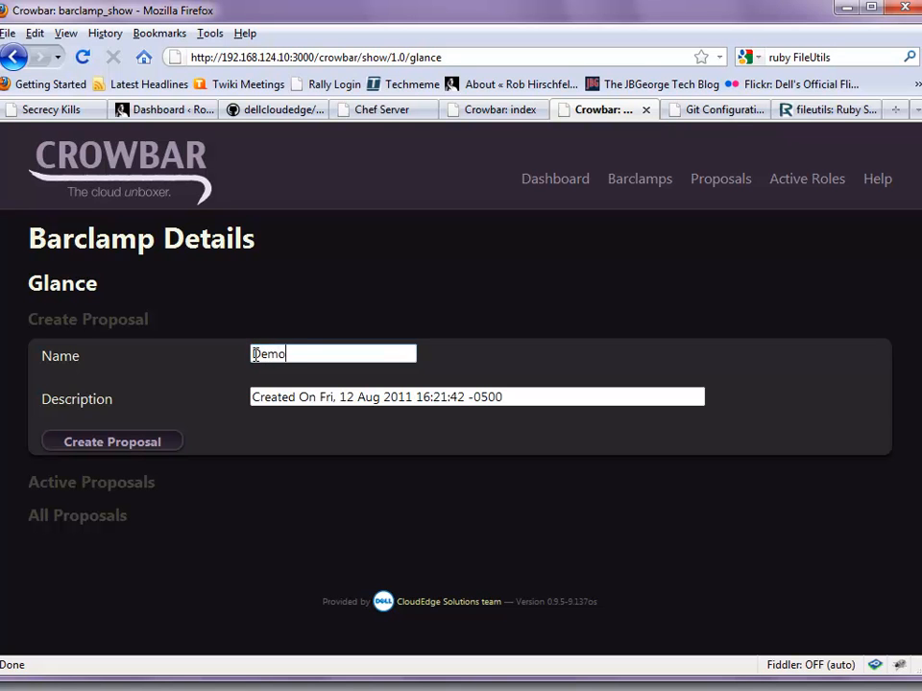
Replace the description with a custom one and create the Demo proposal
left_click_drag(505, 396, 176, 408)
type("Rob is Great")
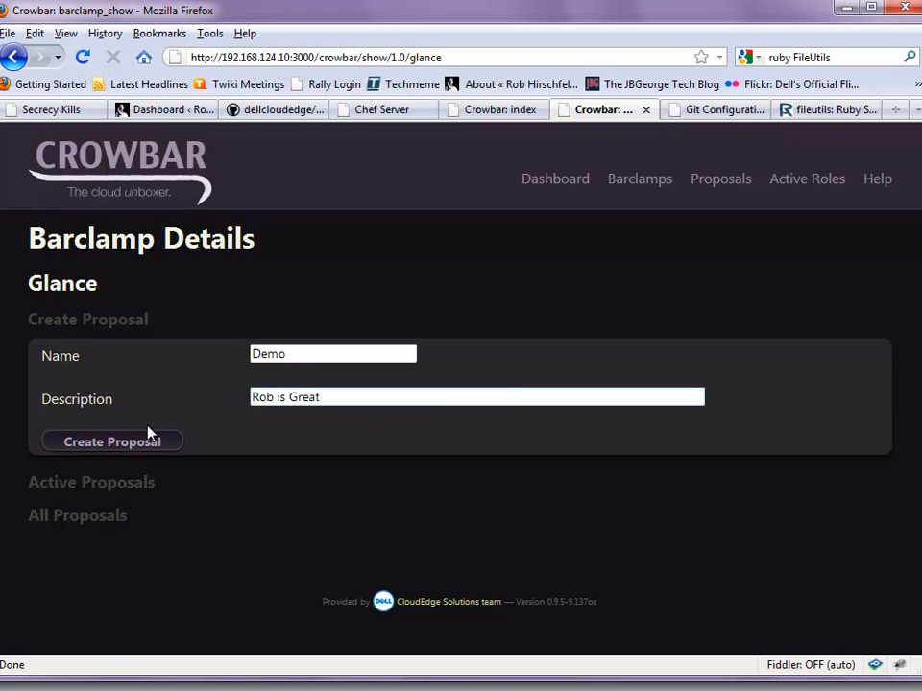
left_click(121, 442)
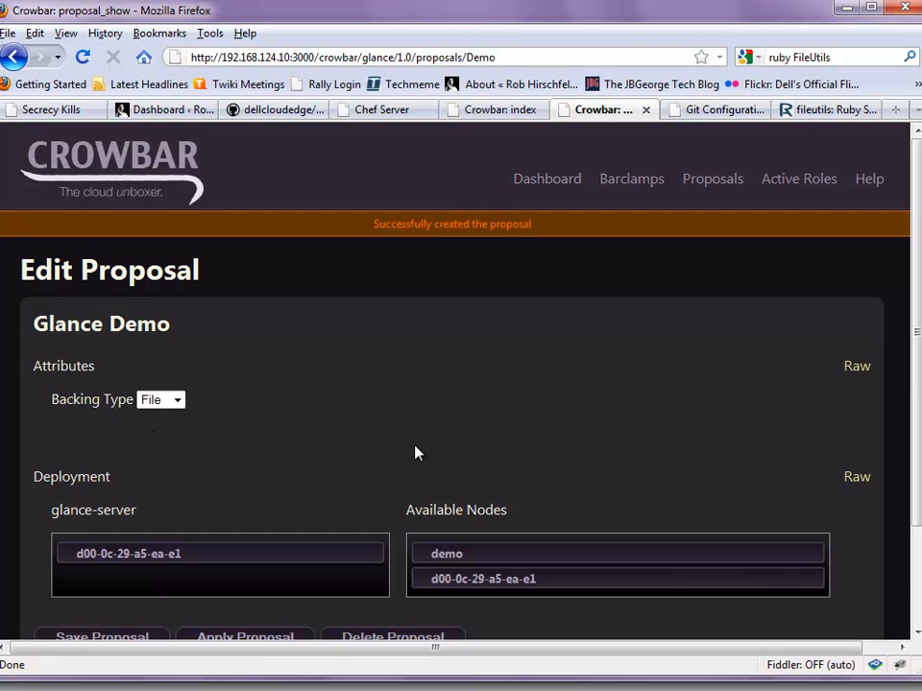
Review the glance-server assignment to node d00-0c-29-a5-ea-e1 and save the Demo proposal
scroll(420, 448, "down", 2)
scroll(419, 444, "up", 2)
scroll(201, 445, "down", 2)
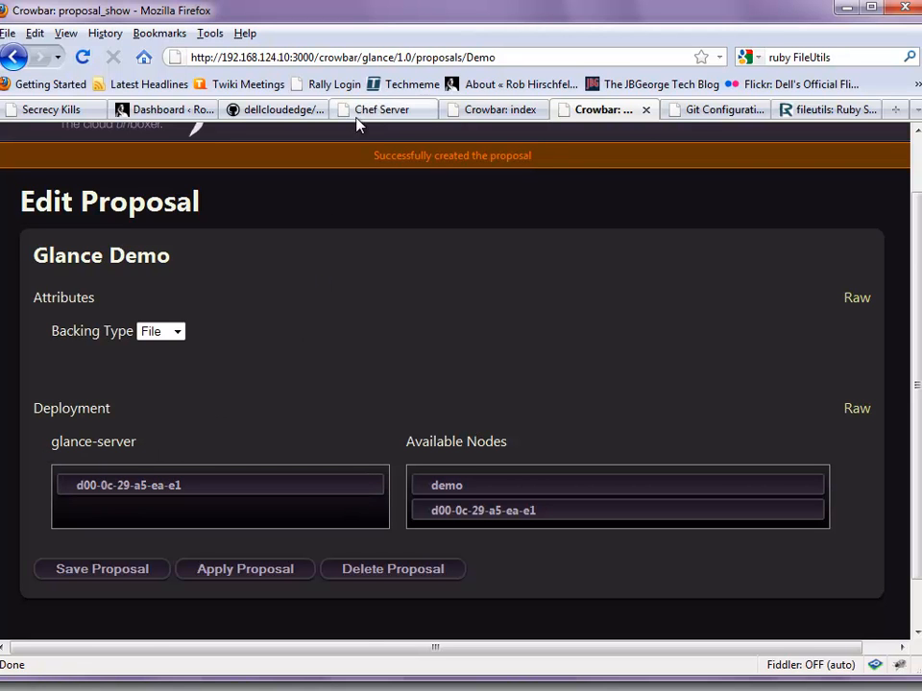
left_click(392, 112)
left_click(190, 213)
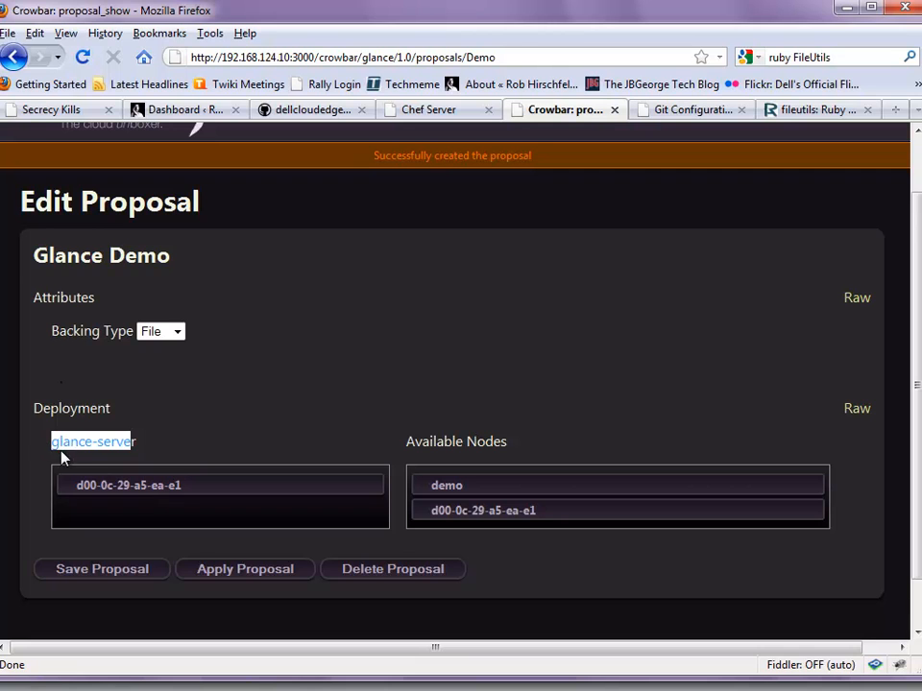
left_click(134, 442)
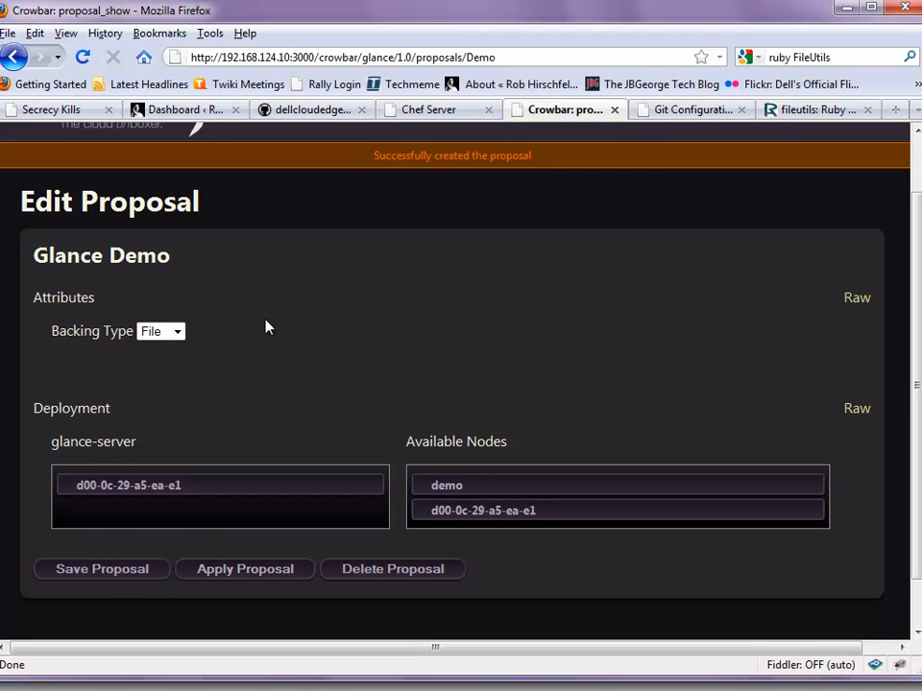
left_click(97, 579)
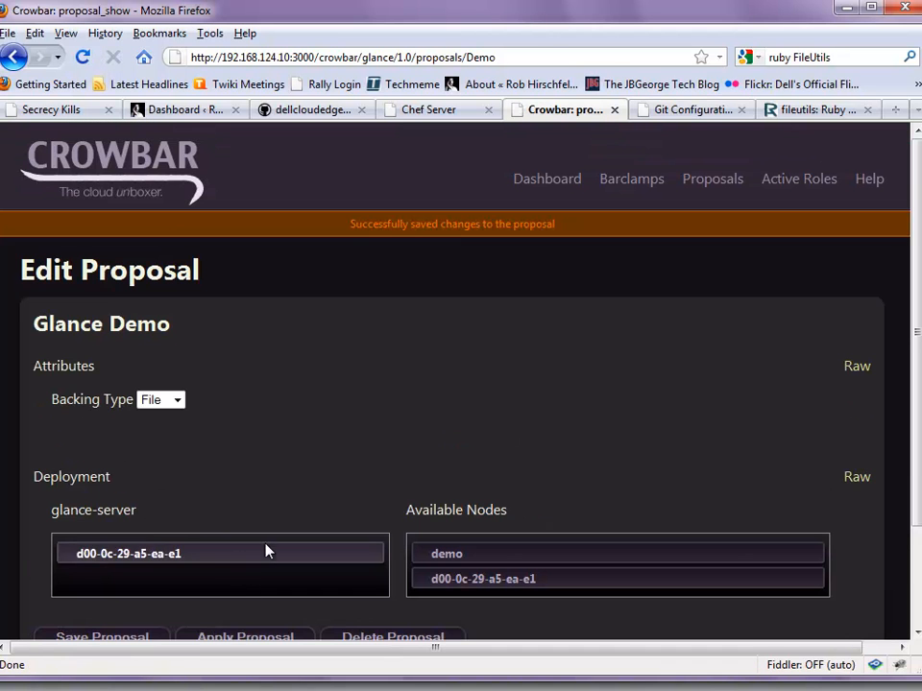
Log in to Chef Server with the admin username and its password
left_click(428, 110)
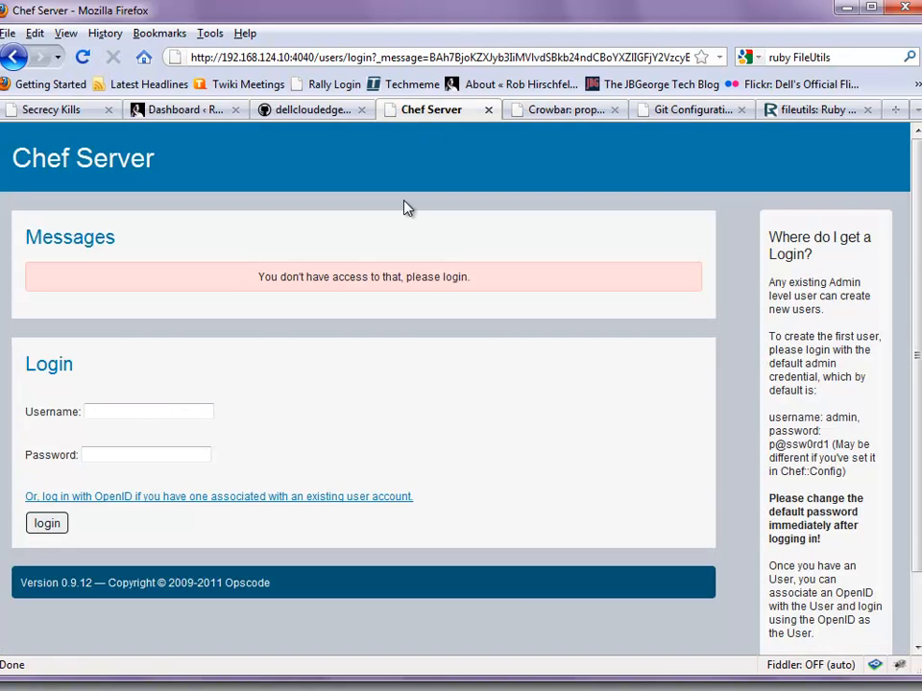
left_click(117, 412)
type("admin")
key("Tab")
type("p@ssw0rd1")
key("Return")
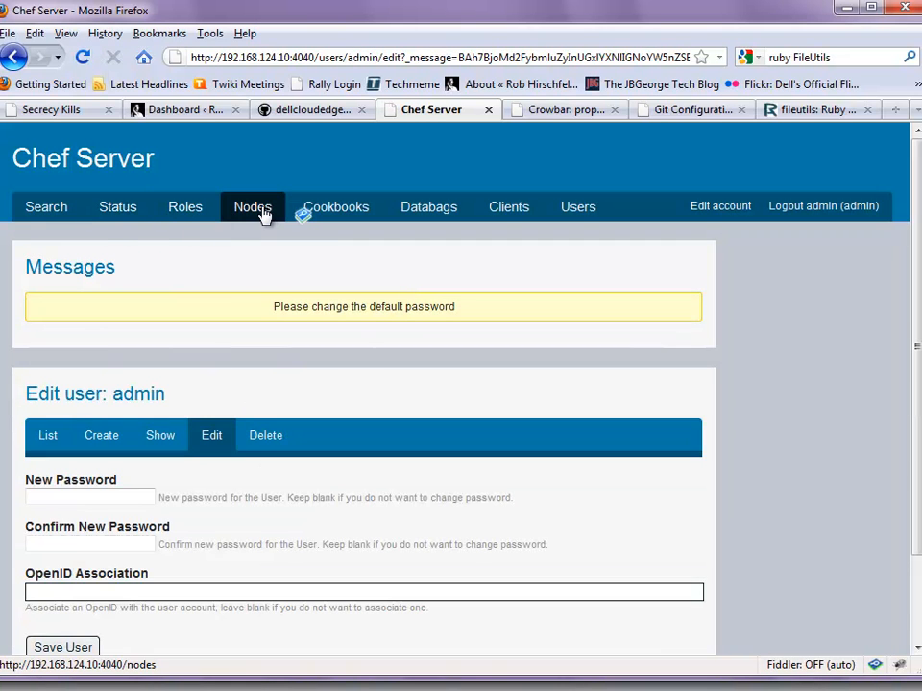
Locate the glance-server role in Chef's roles list, then return to the Crowbar tab
left_click(188, 209)
scroll(182, 452, "down", 6)
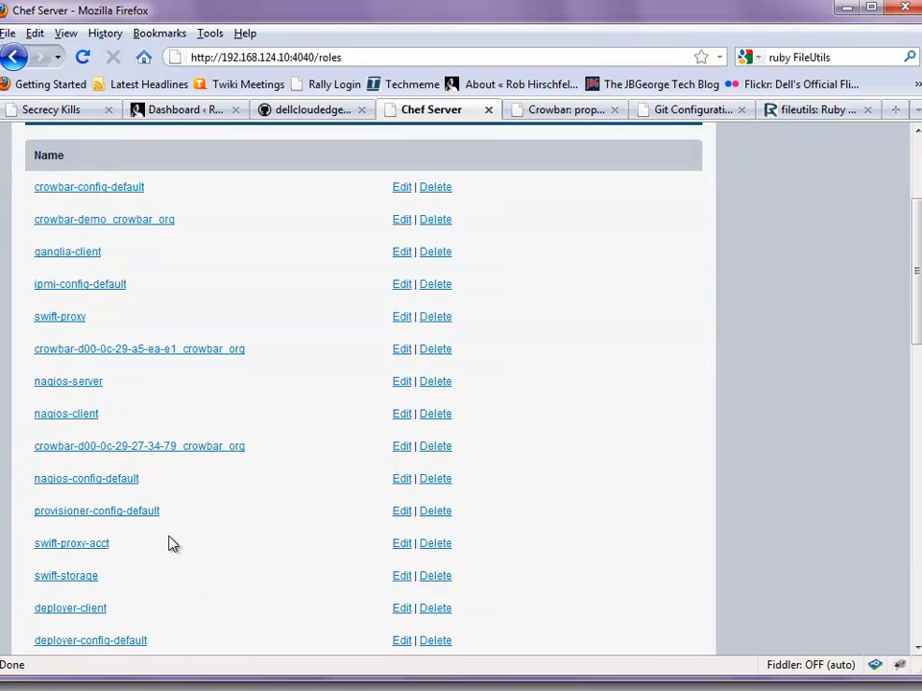
scroll(150, 516, "down", 7)
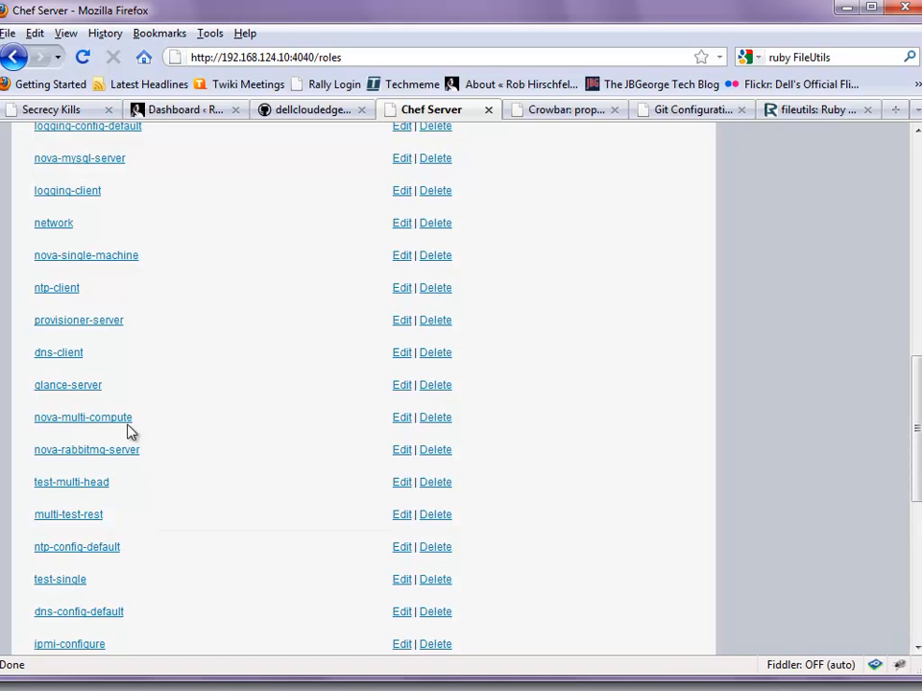
left_click_drag(125, 380, 31, 394)
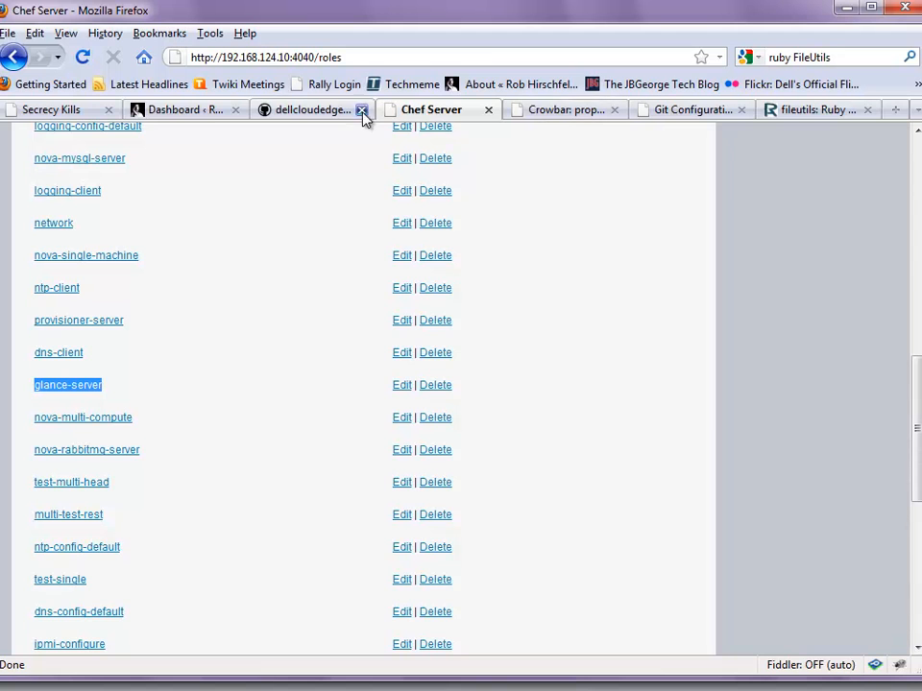
left_click(541, 113)
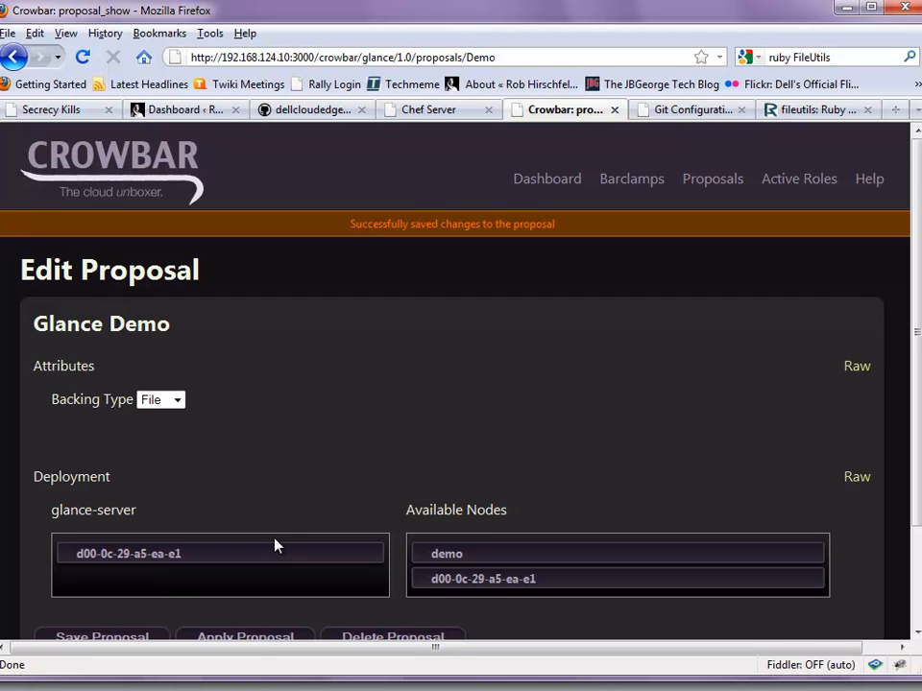
Drag the node within the deployment lists and show the Proposals overview
left_click_drag(150, 559, 236, 553)
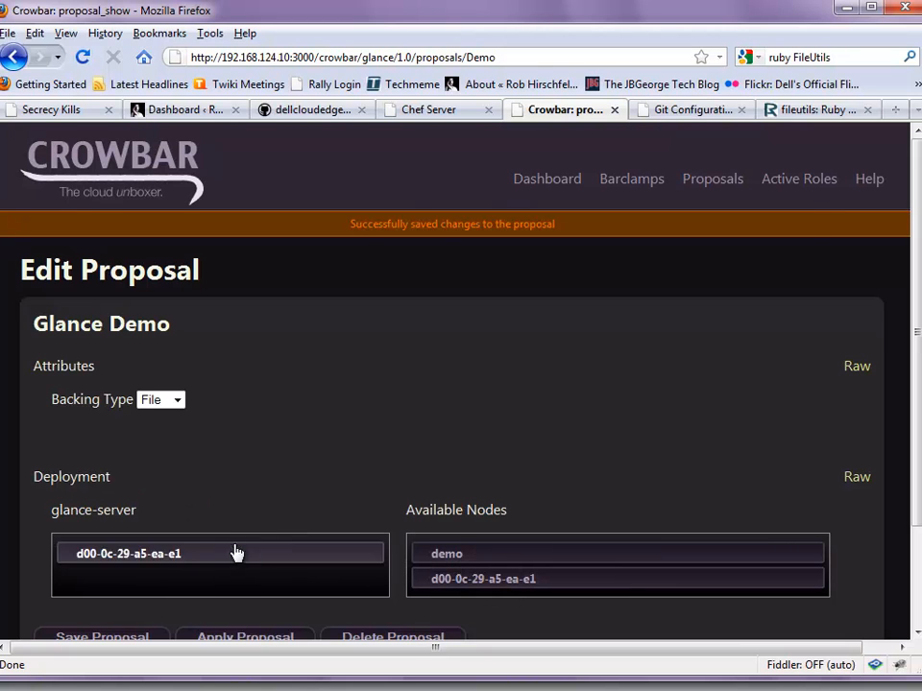
left_click(732, 181)
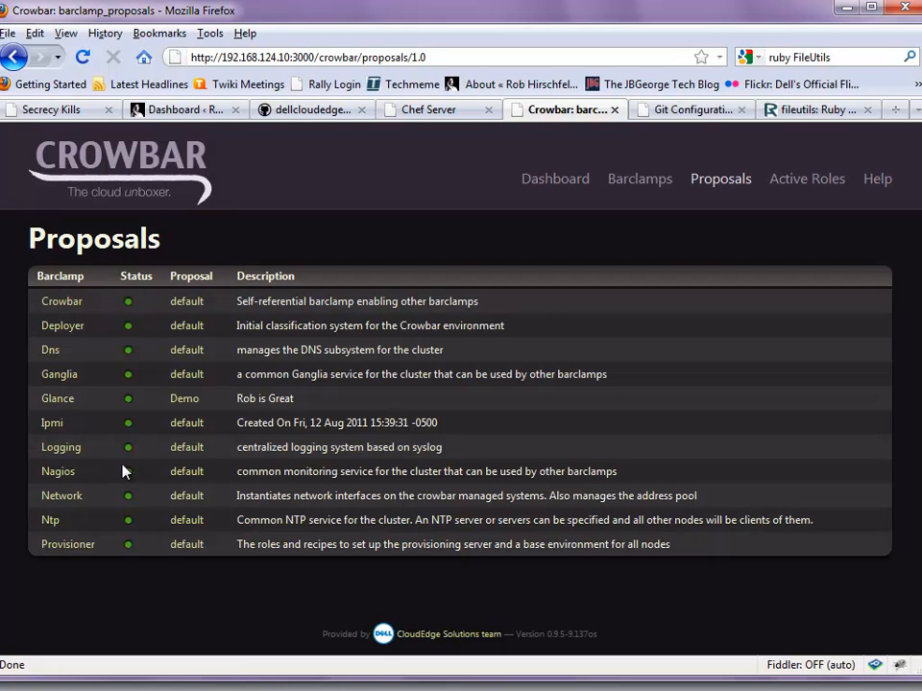
Open the Ipmi default proposal, keep Enable BMC at false, and save it
left_click(51, 426)
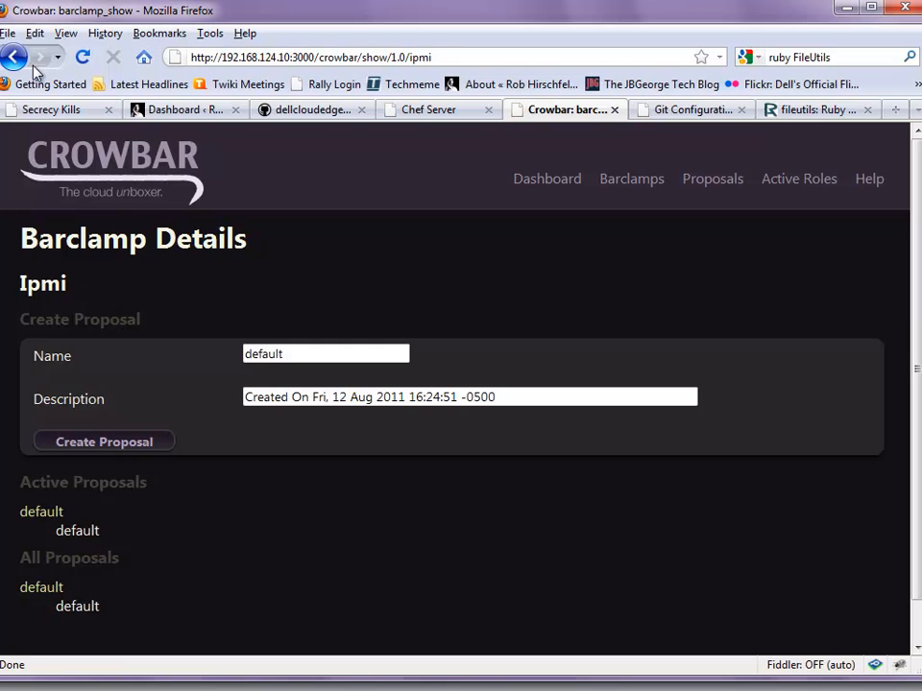
left_click(15, 57)
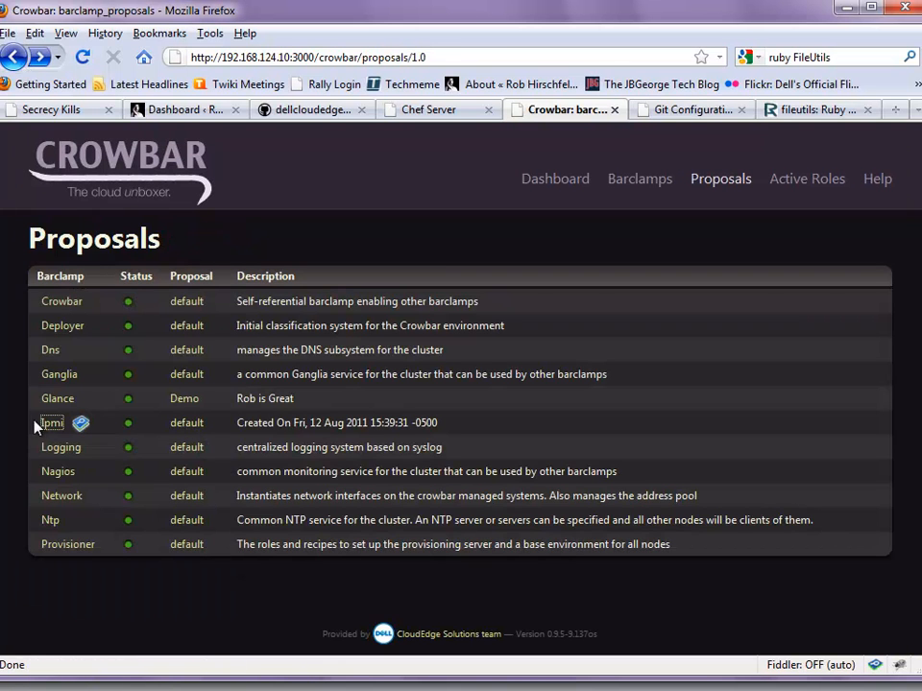
left_click(186, 423)
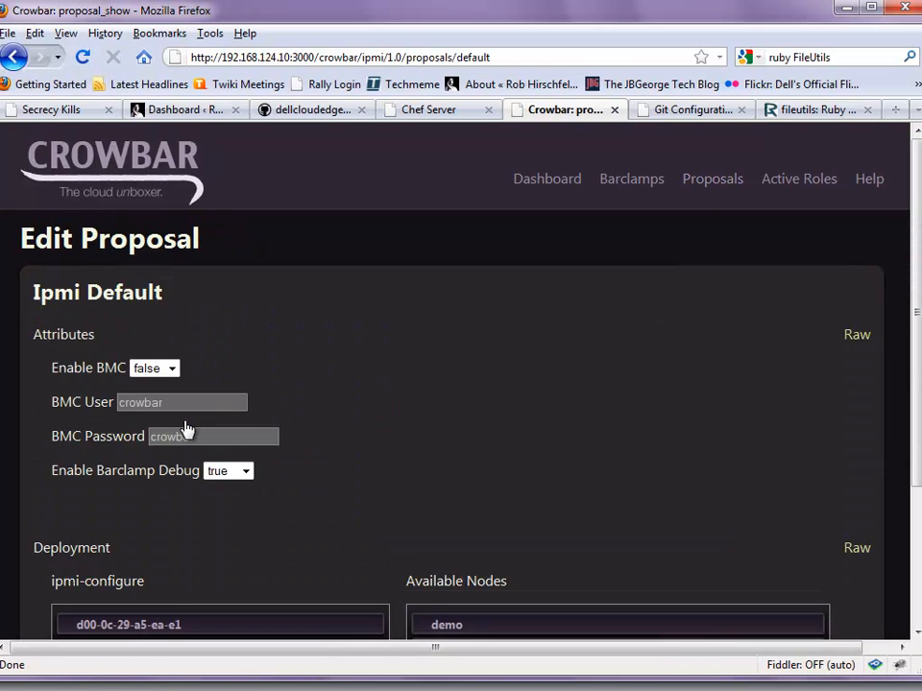
left_click(167, 370)
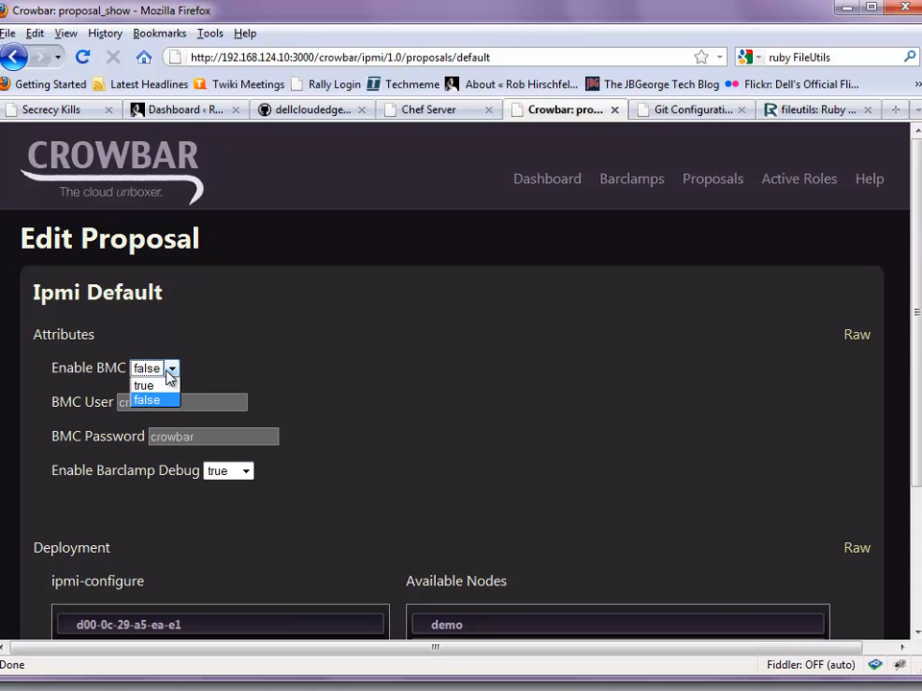
left_click(168, 374)
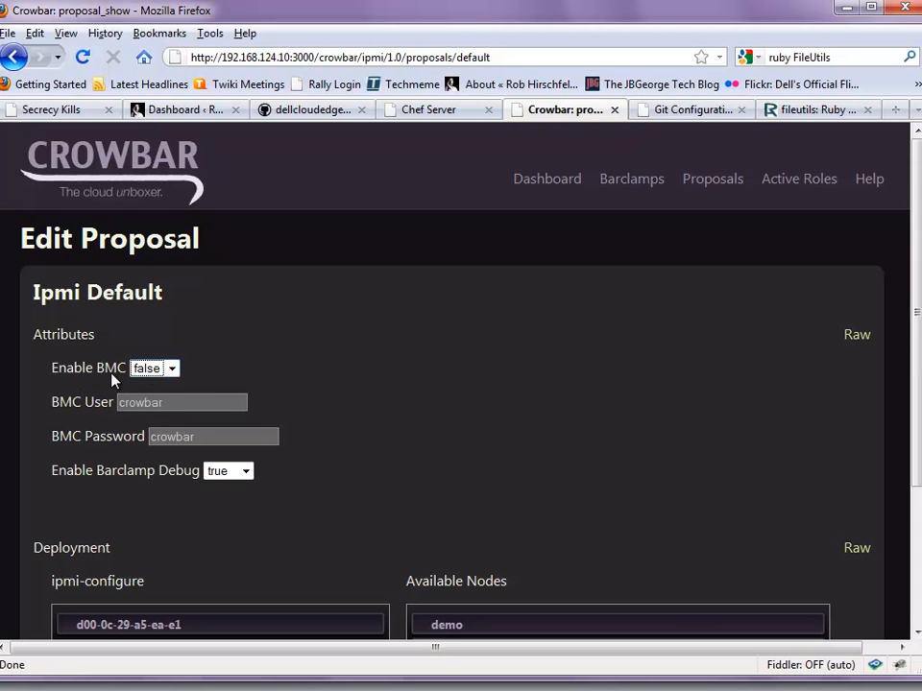
scroll(322, 380, "down", 4)
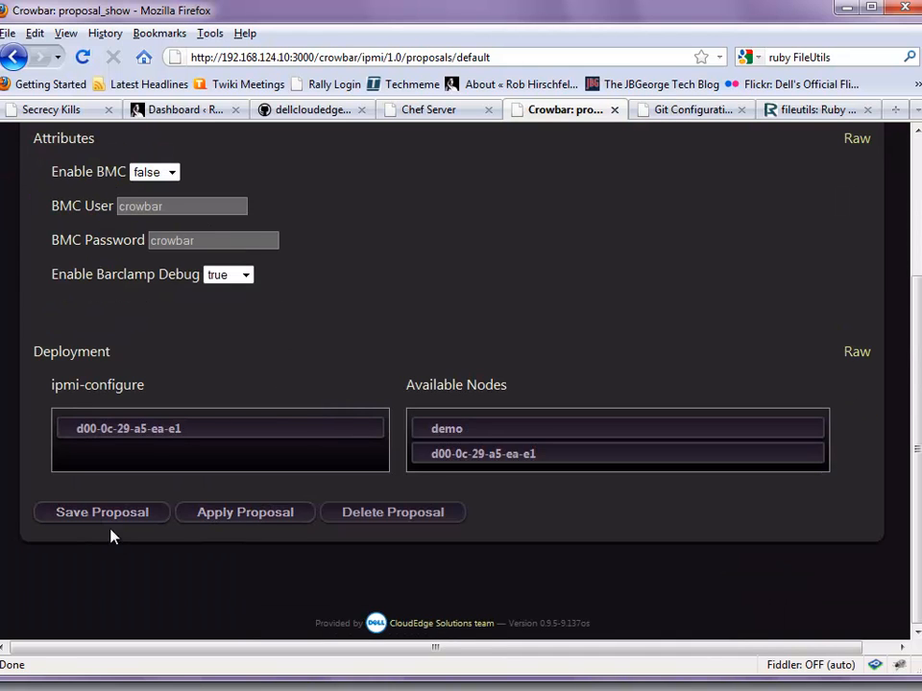
left_click(119, 516)
Remove node d00-0c-29-a5-ea-e1 from ipmi-configure and save the proposal again
scroll(212, 556, "down", 4)
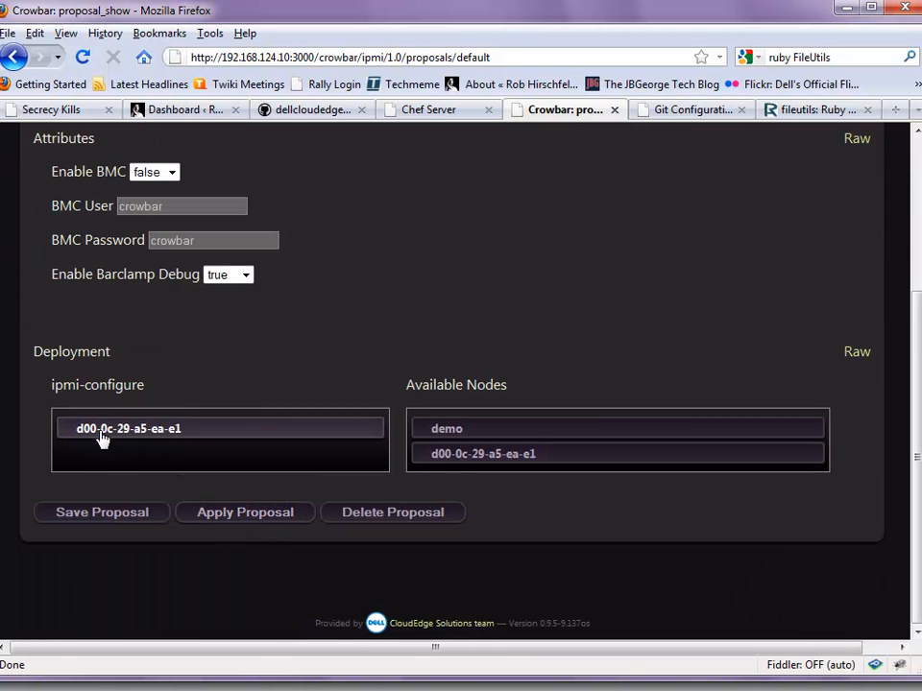
left_click_drag(108, 436, 483, 452)
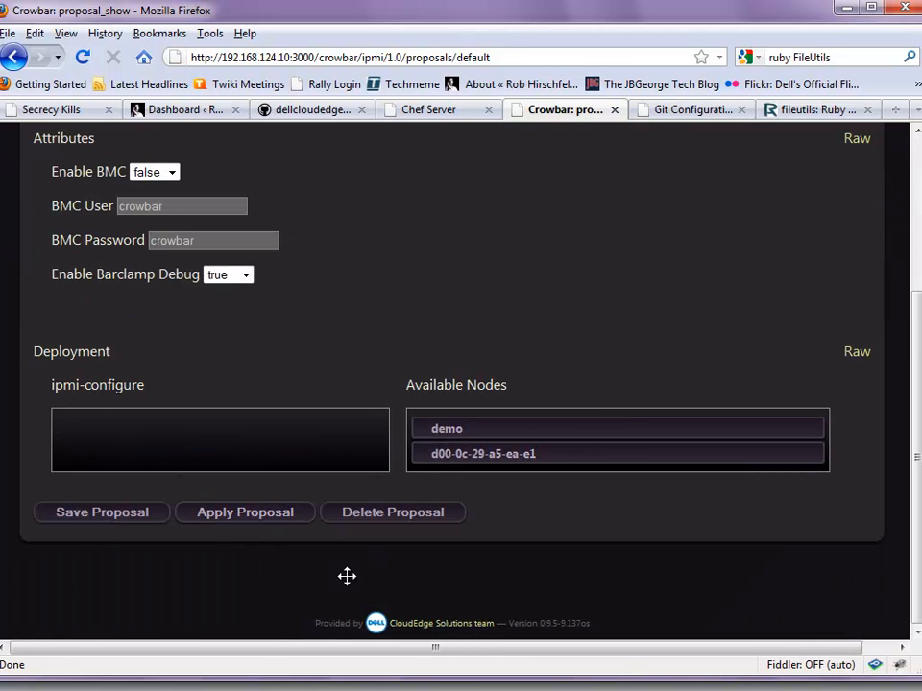
left_click(101, 512)
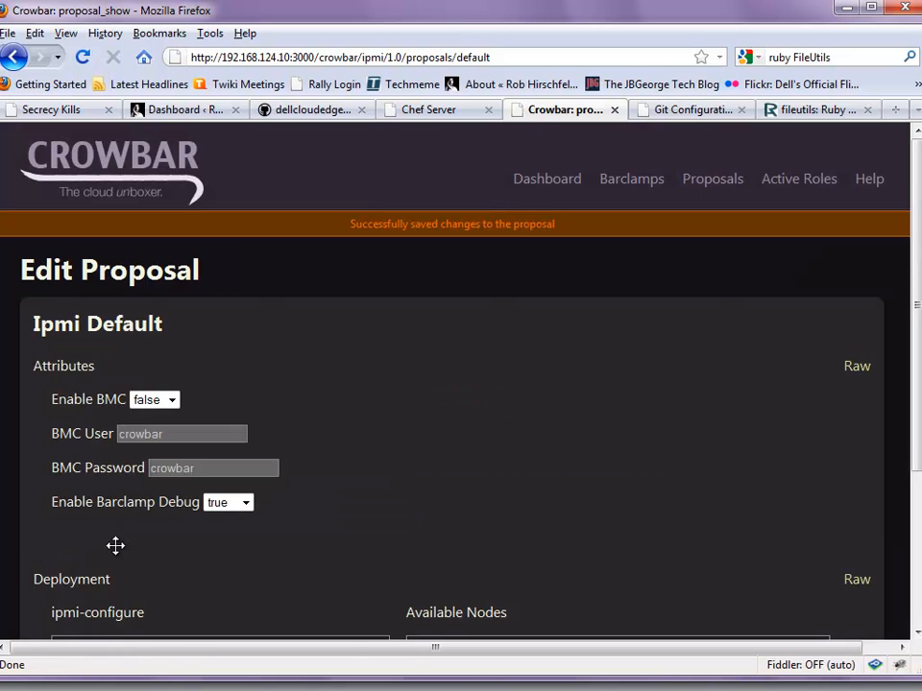
scroll(265, 476, "down", 4)
Apply the Ipmi default proposal, confirming the changes, and return to the Proposals list
left_click(243, 514)
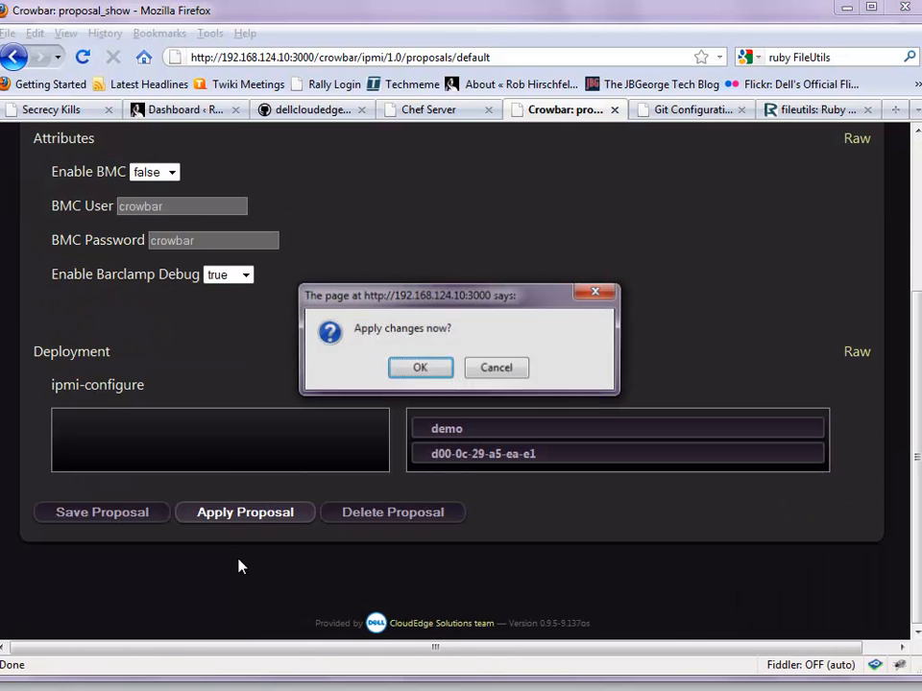
left_click(434, 368)
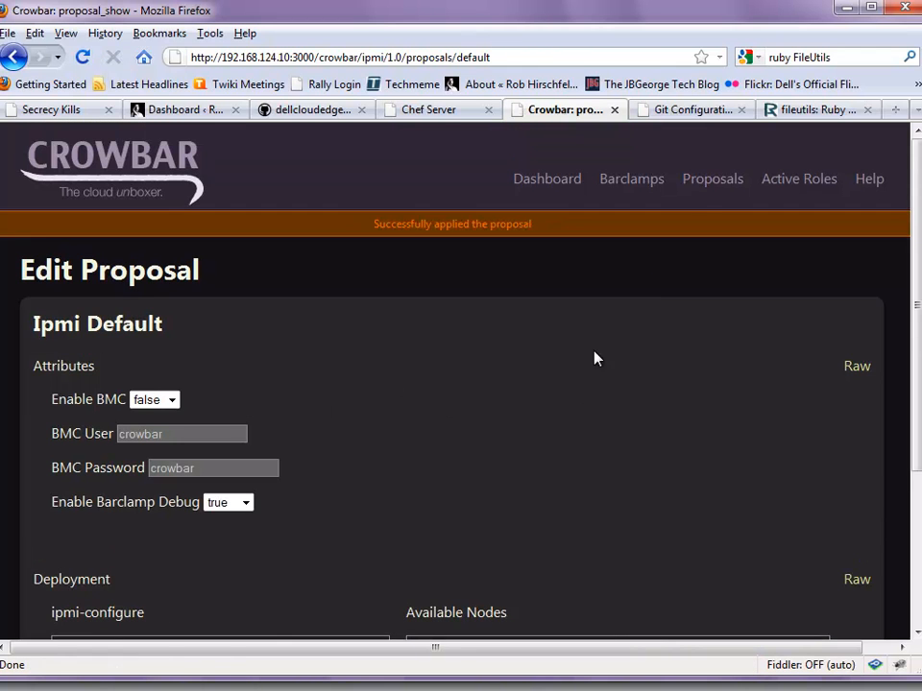
left_click(704, 181)
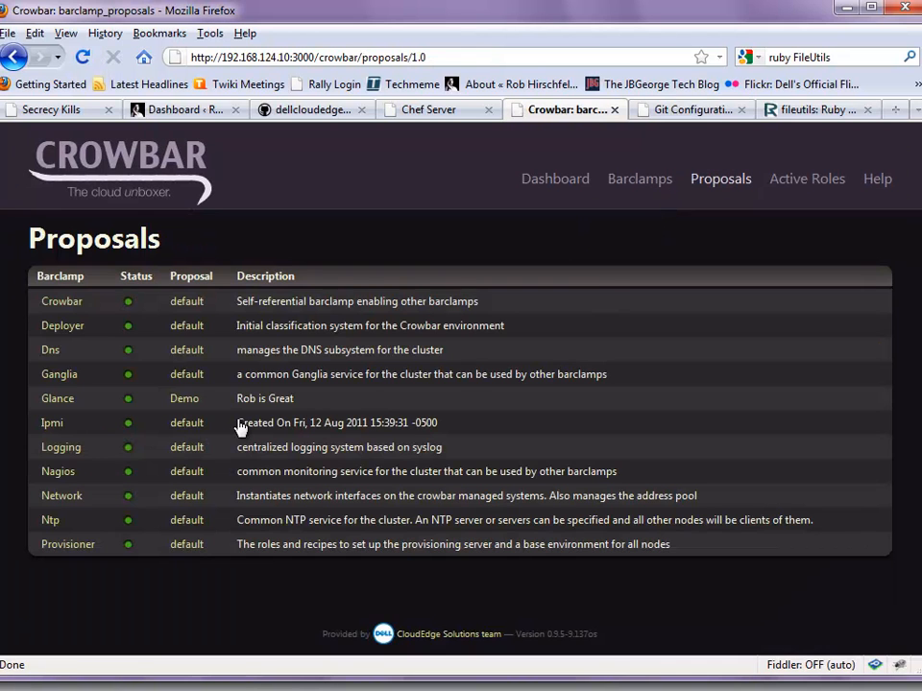
Open the Glance Demo proposal, glance at the node's VM console, and return to Crowbar
left_click(187, 403)
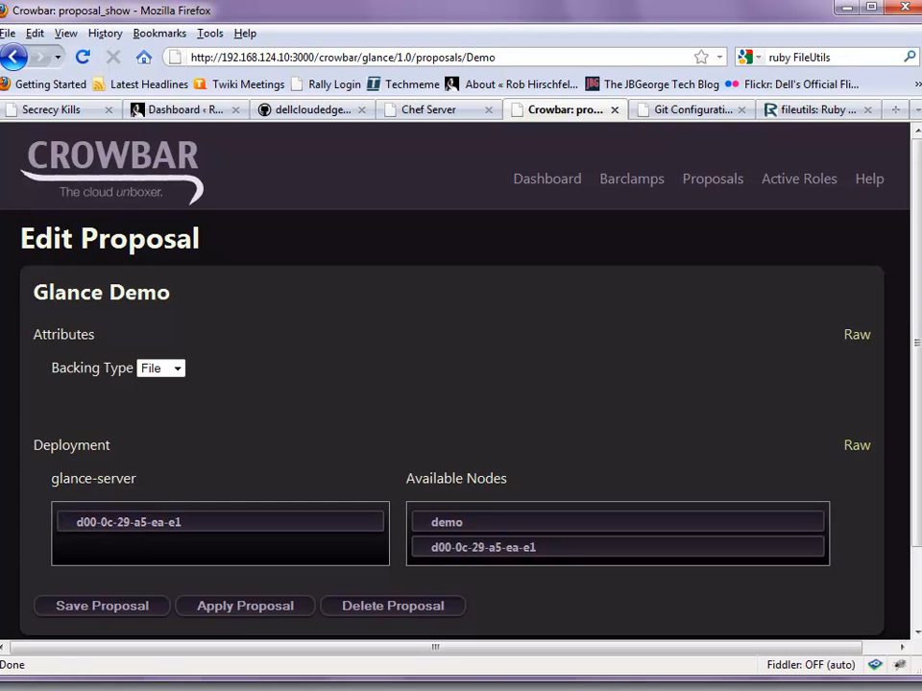
key("alt+Tab")
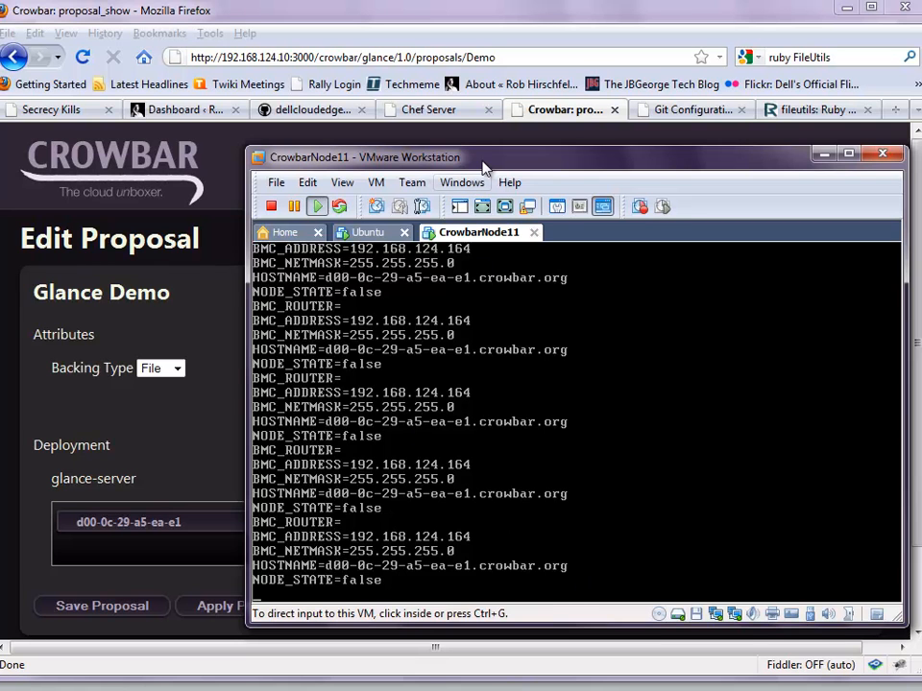
left_click_drag(483, 169, 495, 163)
left_click(221, 419)
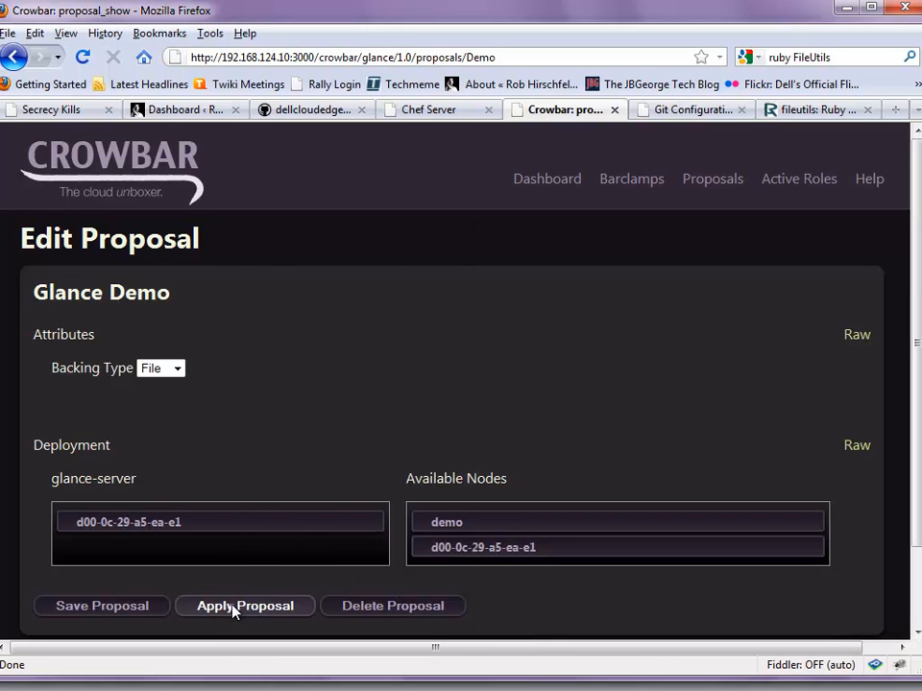
Apply and confirm the Glance Demo proposal, then view it pending in the Proposals list
left_click(233, 606)
left_click(421, 373)
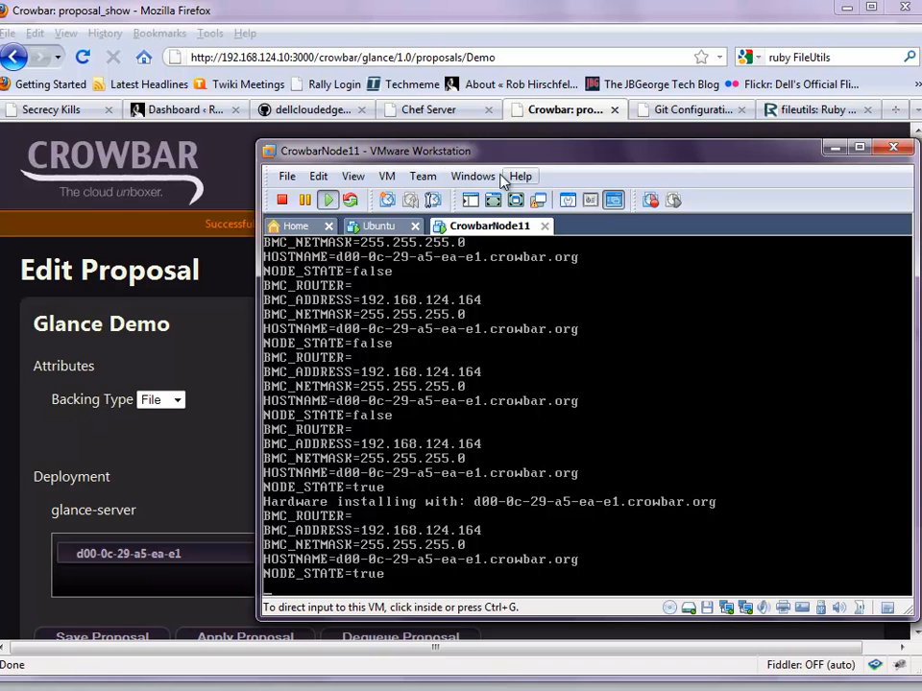
left_click_drag(563, 143, 586, 149)
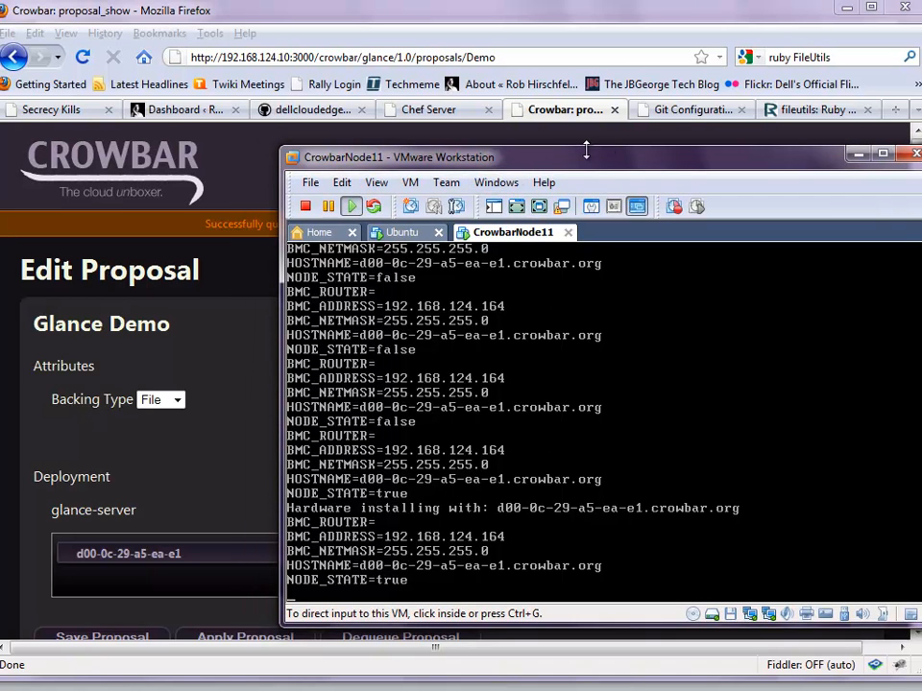
left_click(274, 187)
left_click(713, 179)
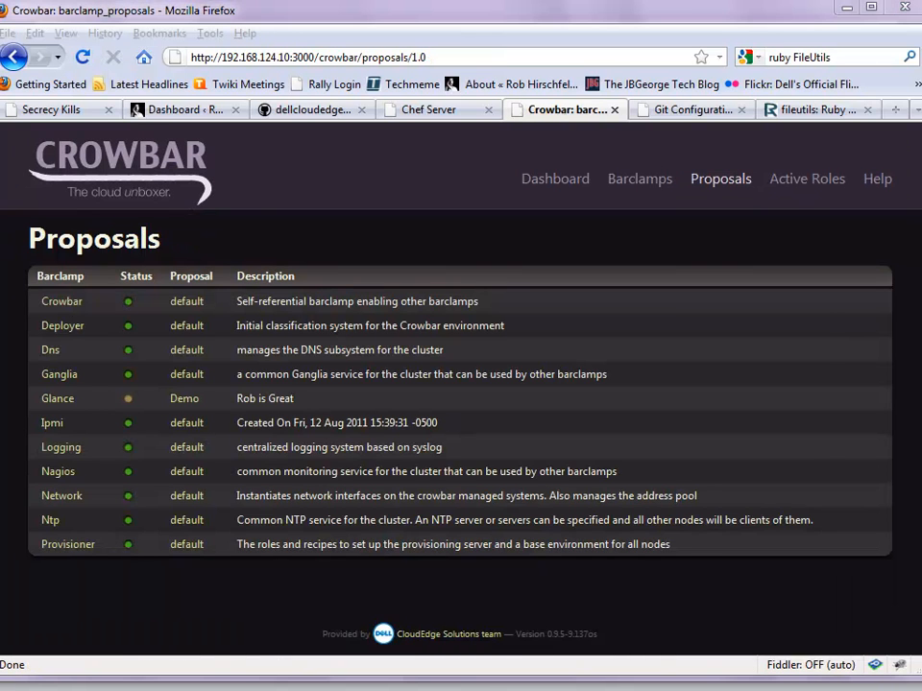
Bring the d00-0c-29-a5-ea-e1 node's VMware console to the front and give it keyboard control
left_click(484, 689)
left_click(483, 360)
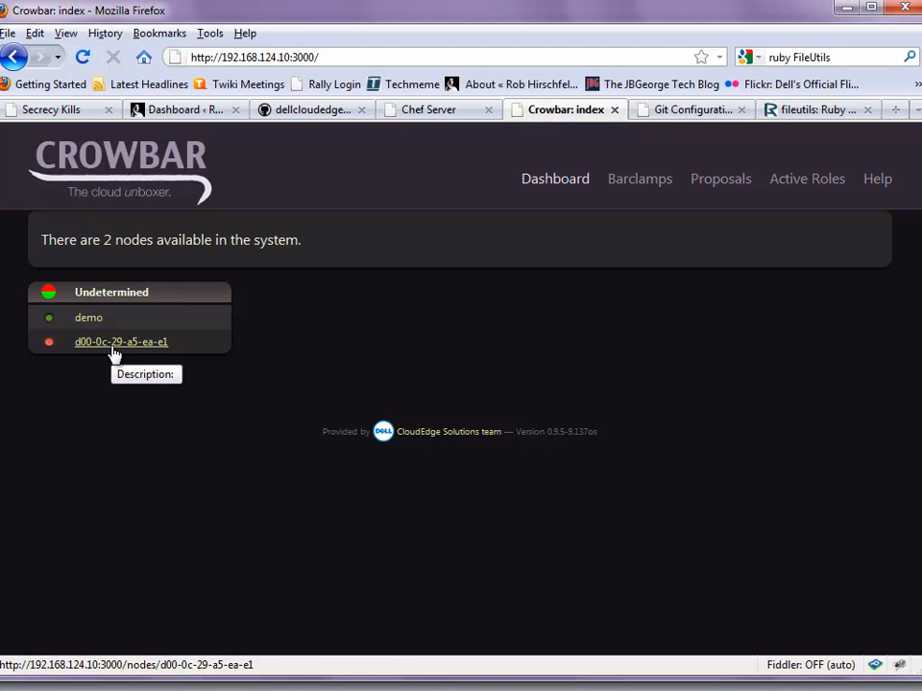
Open node d00-0c-29-a5-ea-e1's details, check its Hardware Installed state, and request a reinstall
left_click(113, 350)
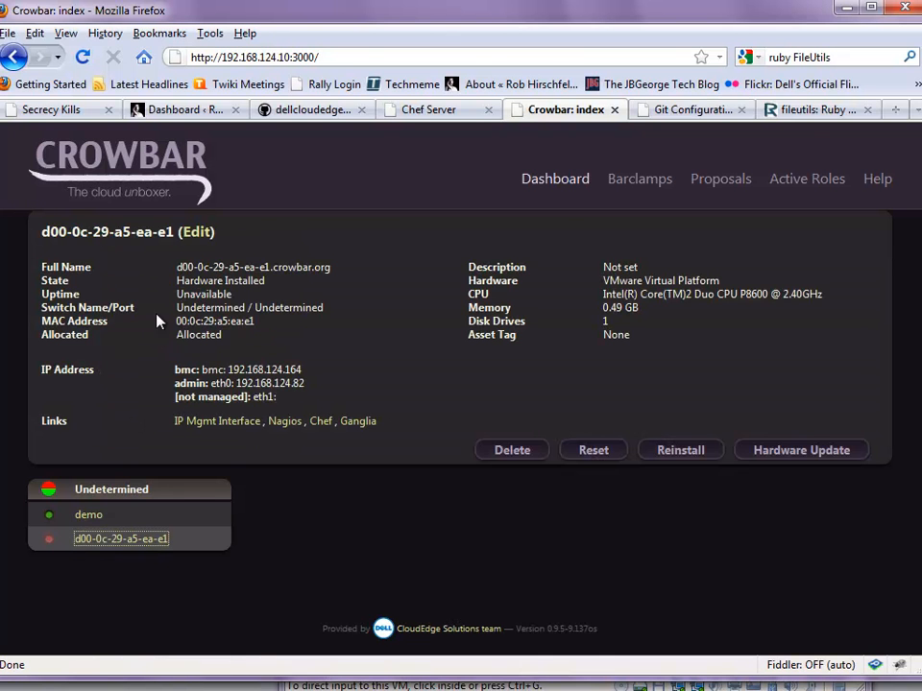
left_click_drag(177, 282, 269, 293)
left_click(254, 309)
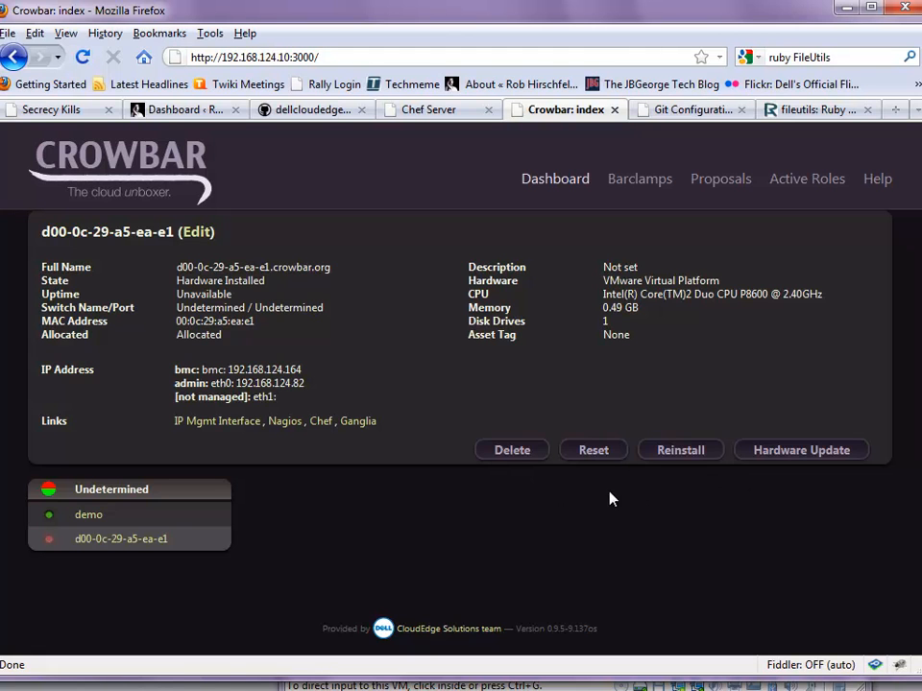
left_click(689, 458)
Open the demo node's details and its dns-client role, then show the Barclamps list
left_click(503, 468)
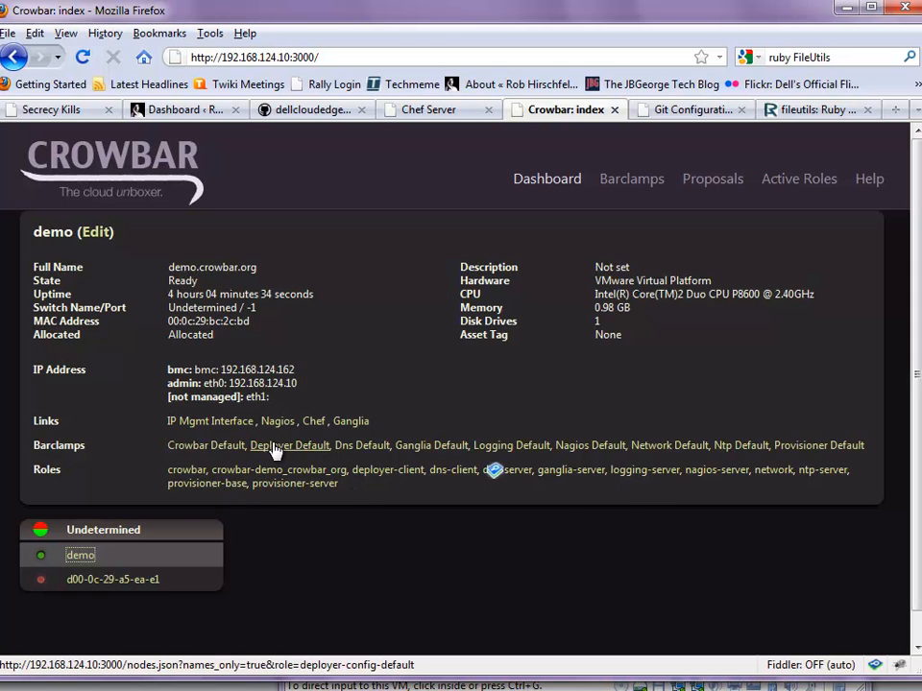
left_click(452, 473)
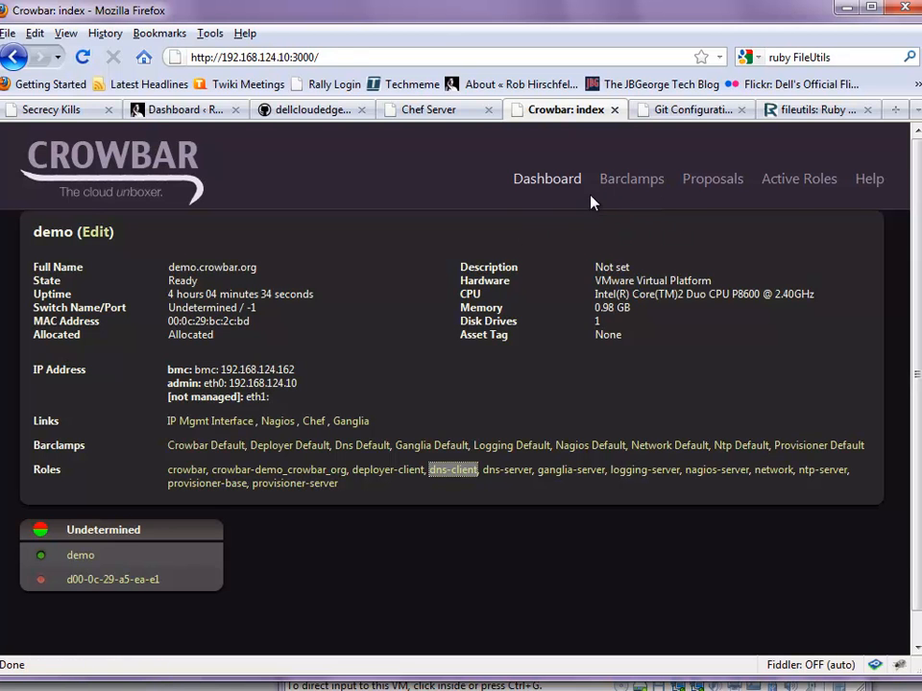
left_click(629, 187)
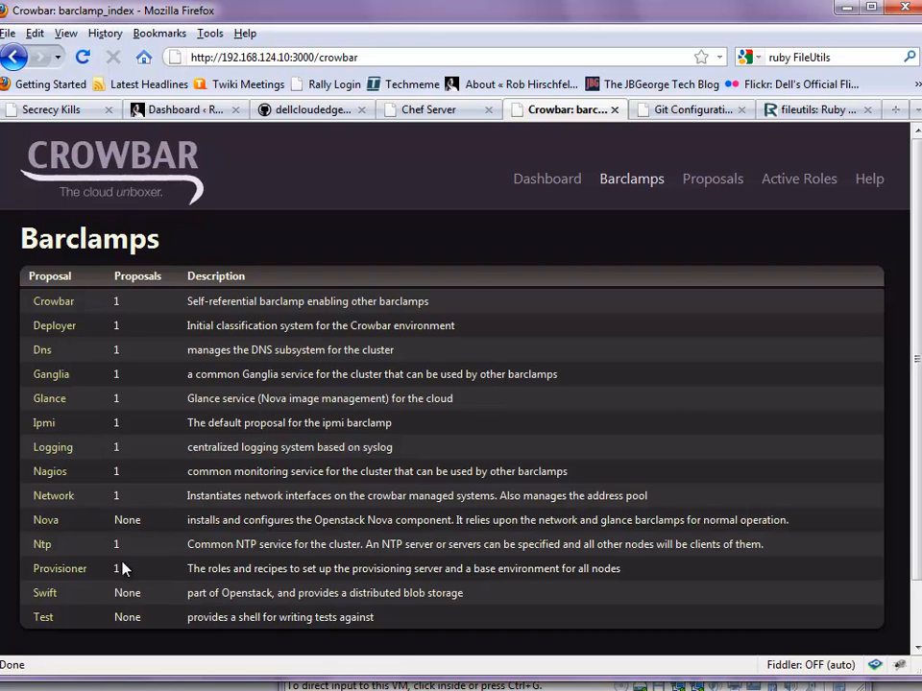
Look at the Ganglia barclamp details, then show all proposals with their statuses
left_click(51, 377)
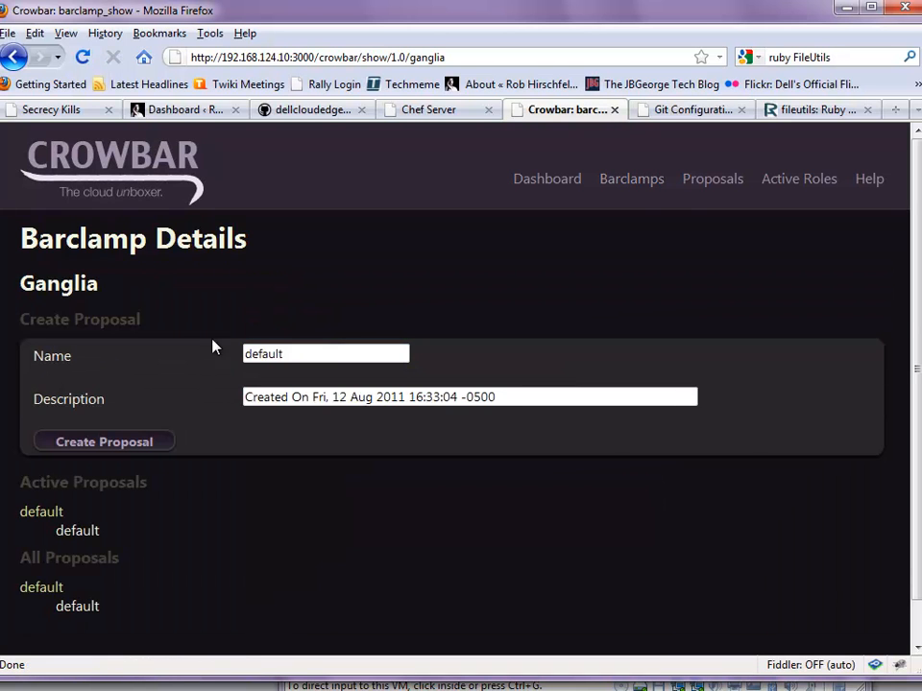
left_click(717, 178)
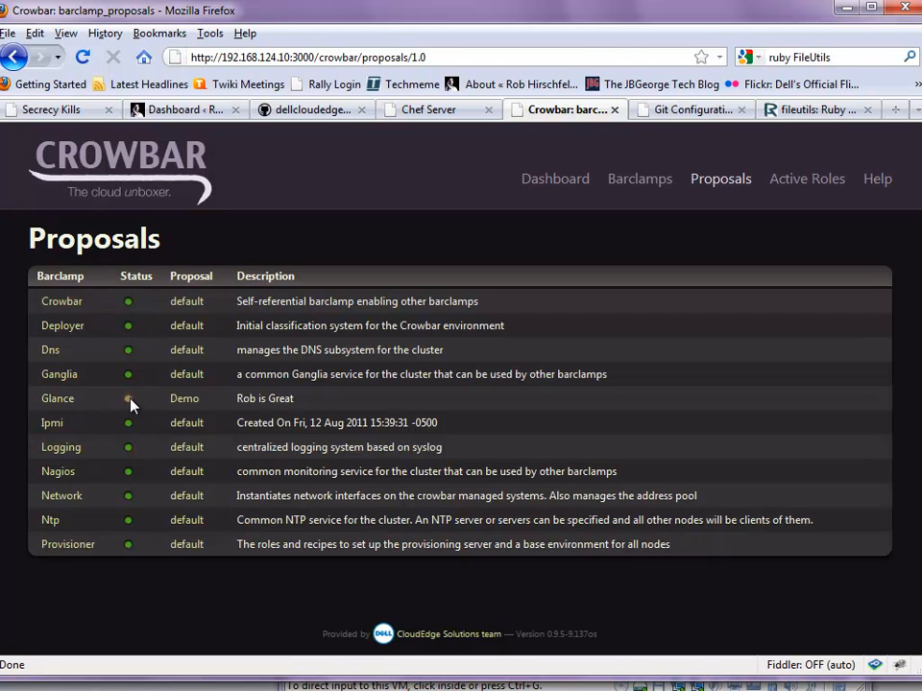
Show the Active Roles page listing the deployed barclamps' default proposals
mouse_move(131, 403)
left_click(815, 181)
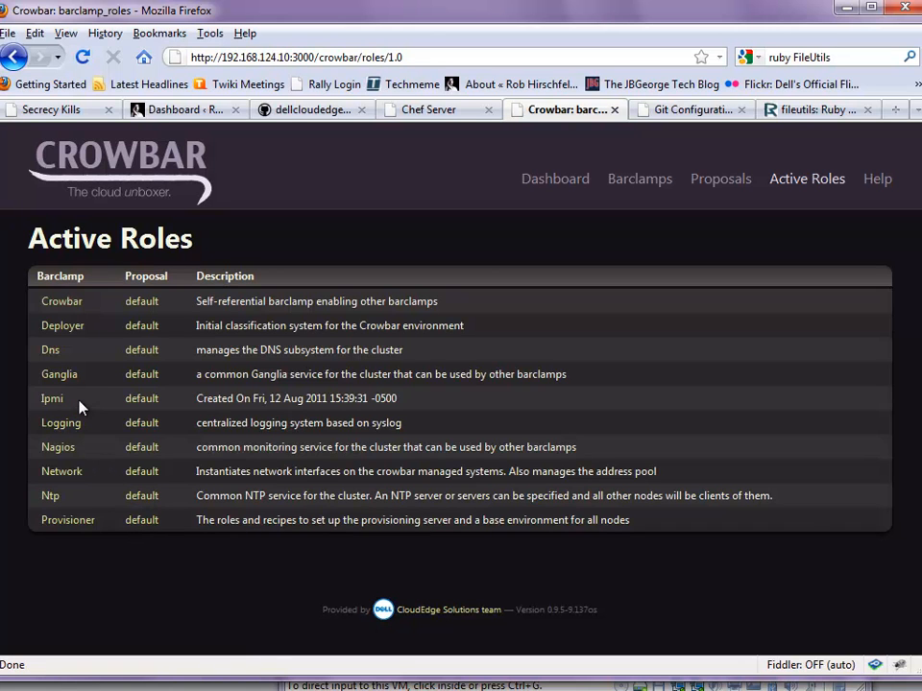
Open the Nagios default active role to view its nagios-server and nagios-client nodes
left_click(61, 520)
left_click(58, 448)
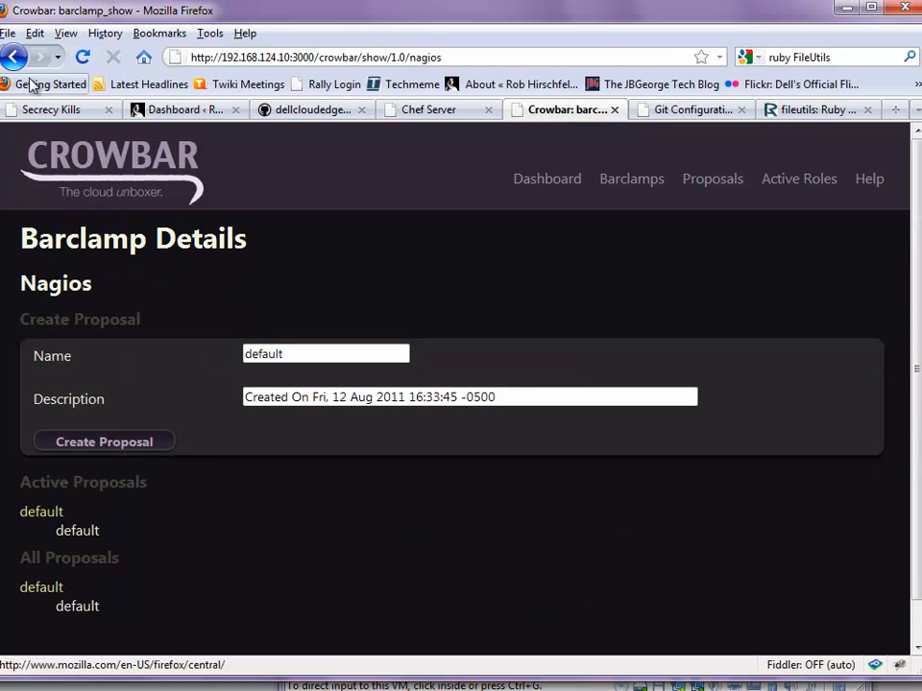
left_click(14, 56)
left_click(141, 447)
scroll(144, 452, "down", 2)
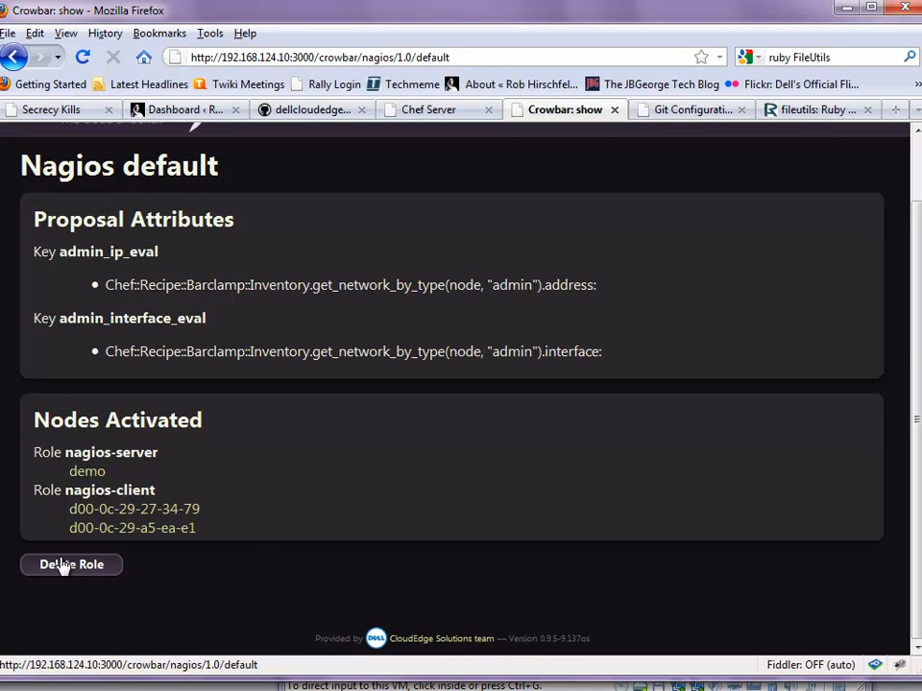
Highlight the first nagios-client node name, then return to the Proposals overview
left_click(67, 565)
scroll(452, 495, "up", 2)
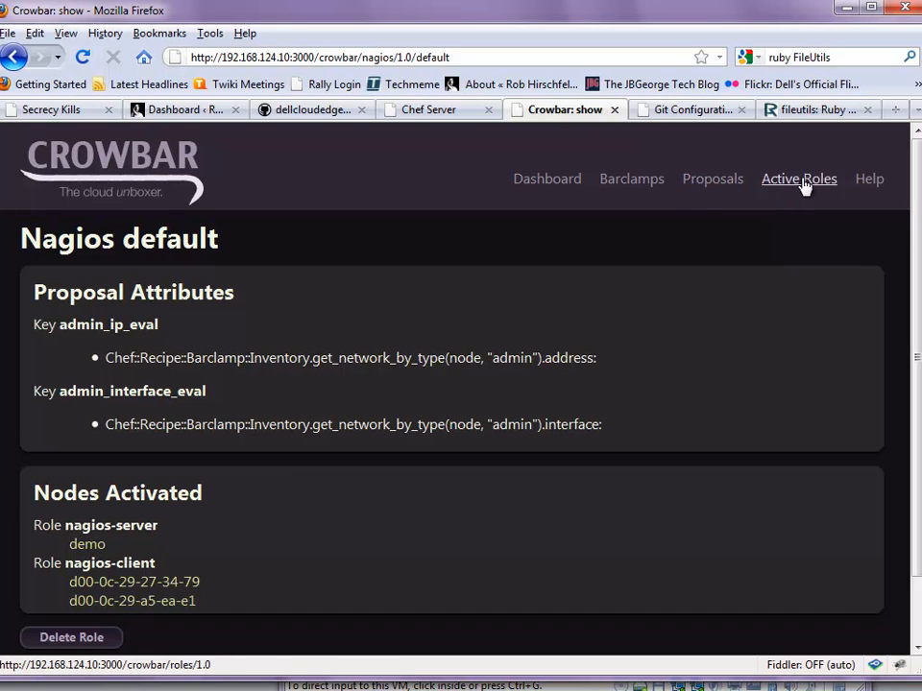
left_click_drag(228, 577, 71, 580)
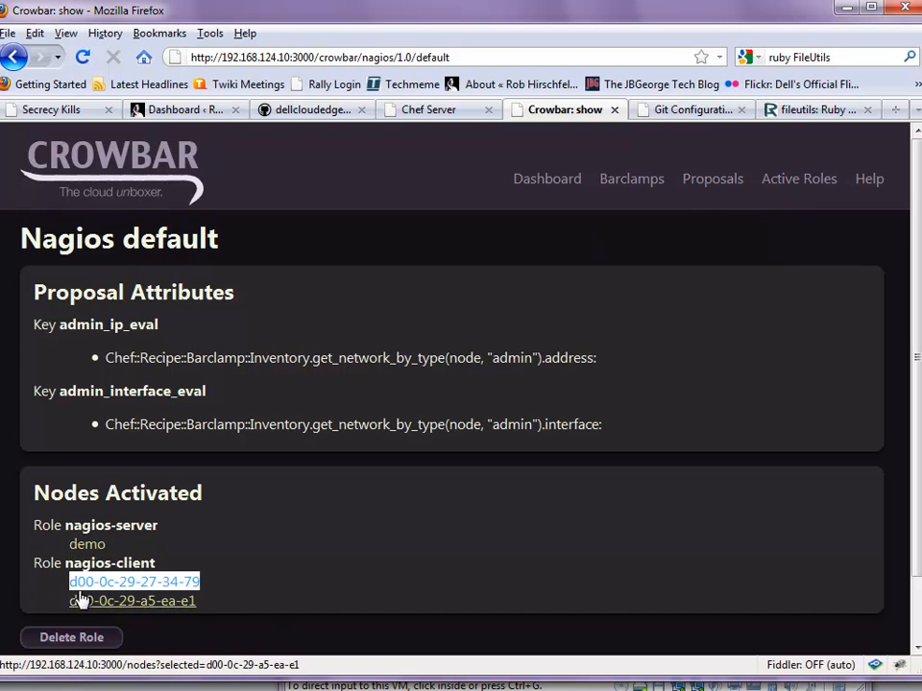
left_click(729, 185)
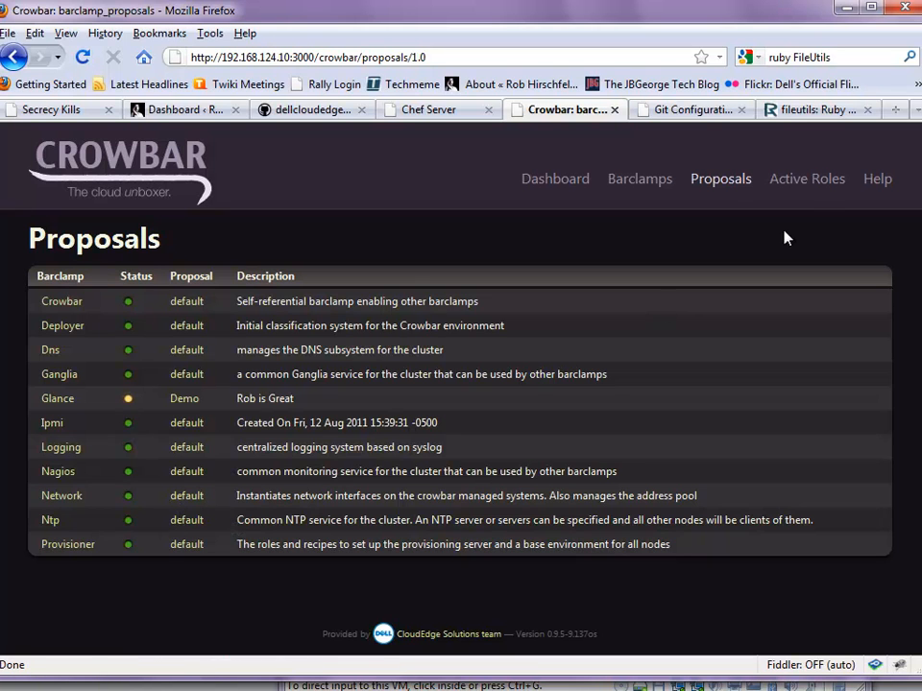
Open the Logging default proposal and view its logging-server and logging-client nodes
left_click(191, 457)
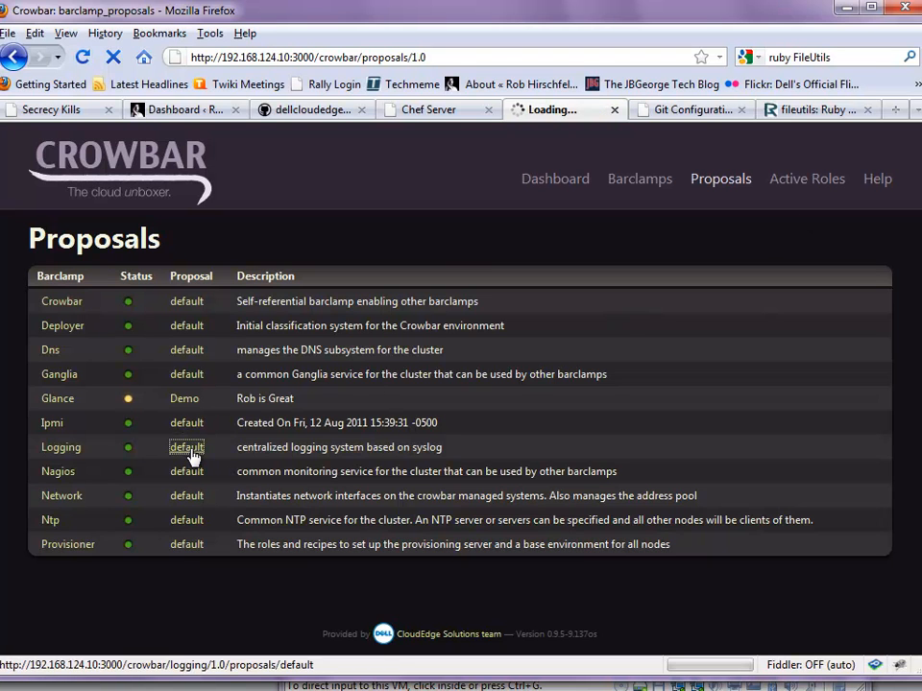
scroll(278, 462, "down", 4)
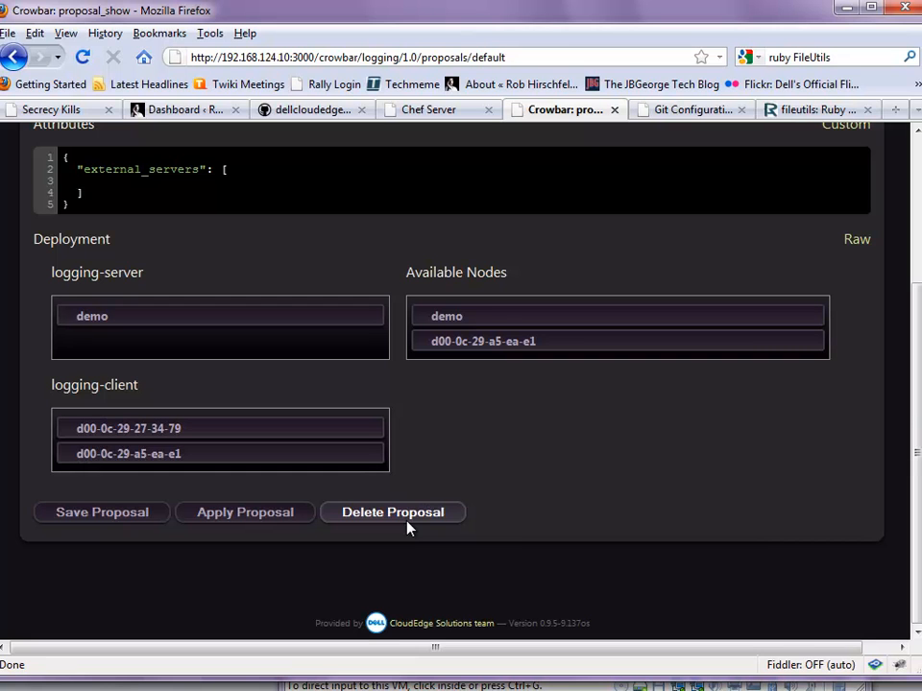
Switch the Logging default proposal's Deployment section to its Raw JSON view
scroll(405, 481, "up", 3)
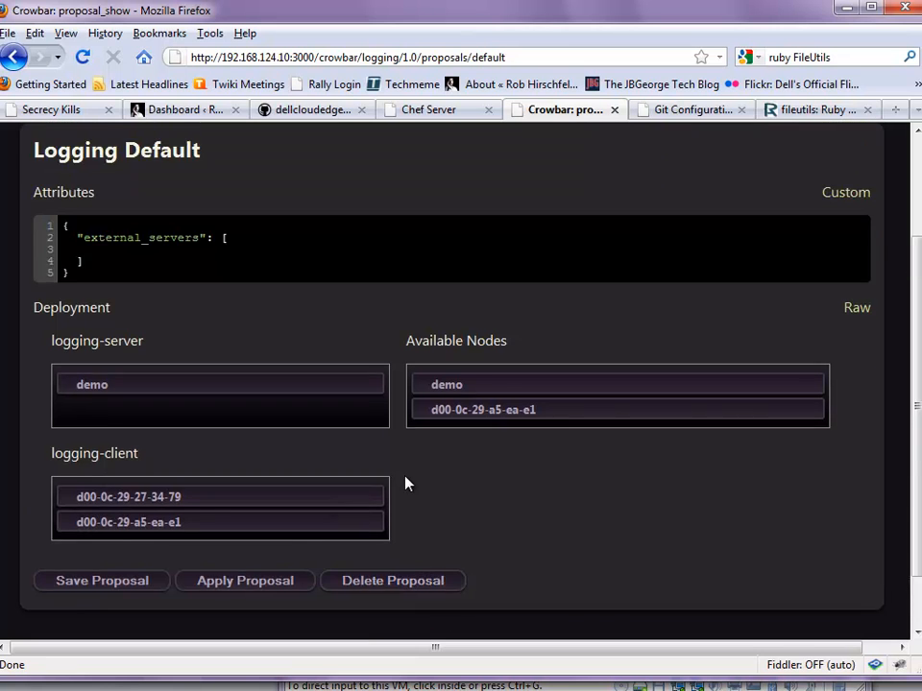
scroll(190, 516, "down", 2)
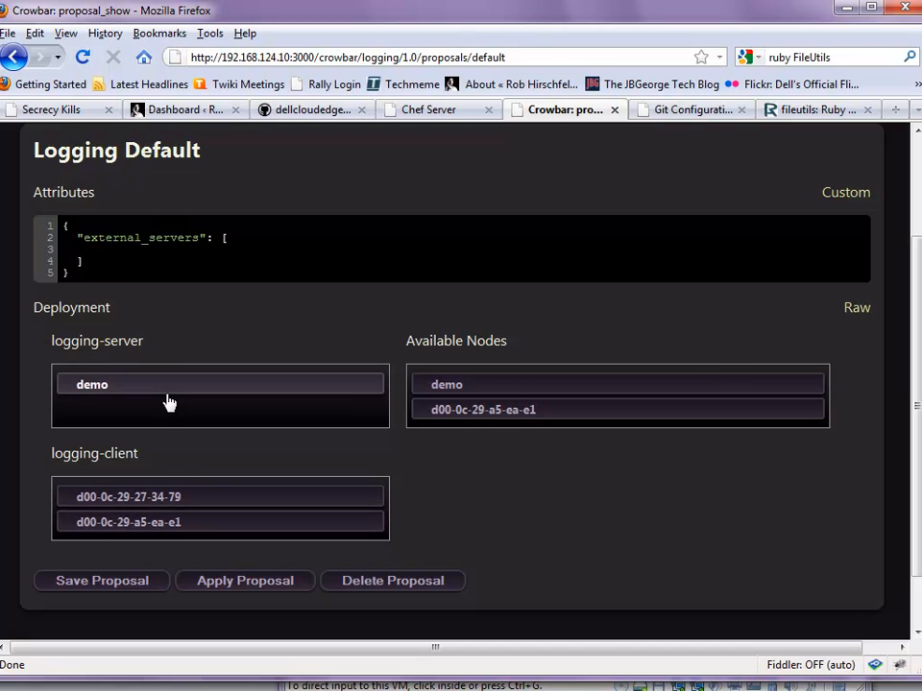
scroll(288, 355, "up", 2)
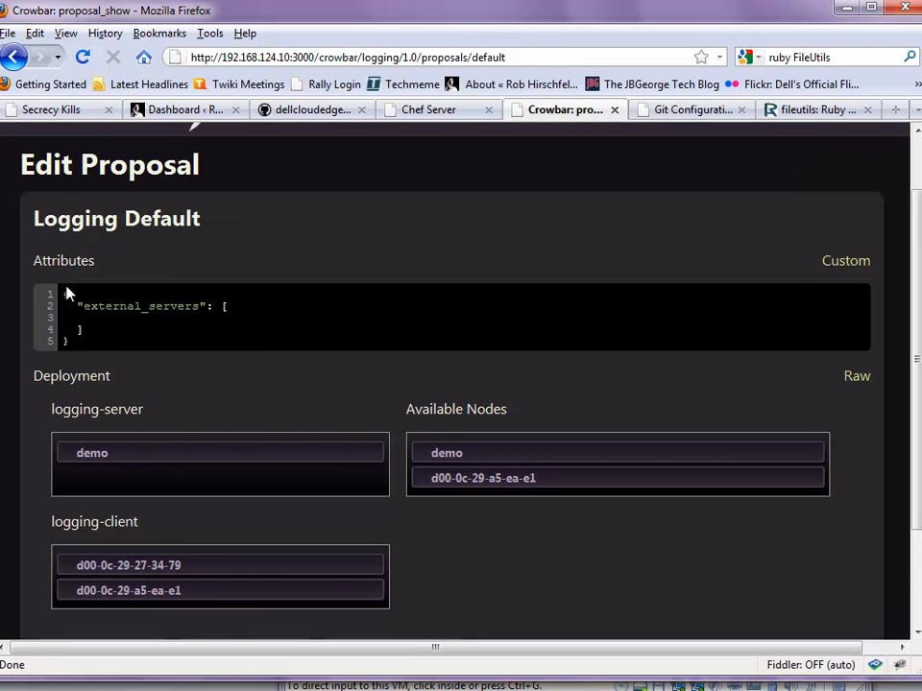
left_click(856, 377)
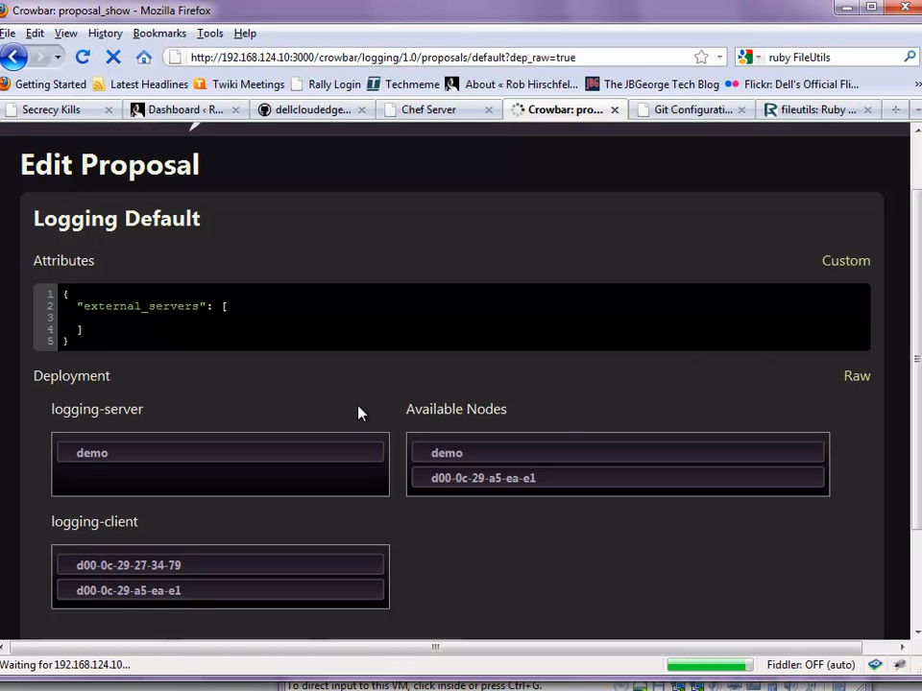
Read through the raw deployment JSON: element_order, logging-config-default, and server and client nodes
scroll(311, 474, "down", 3)
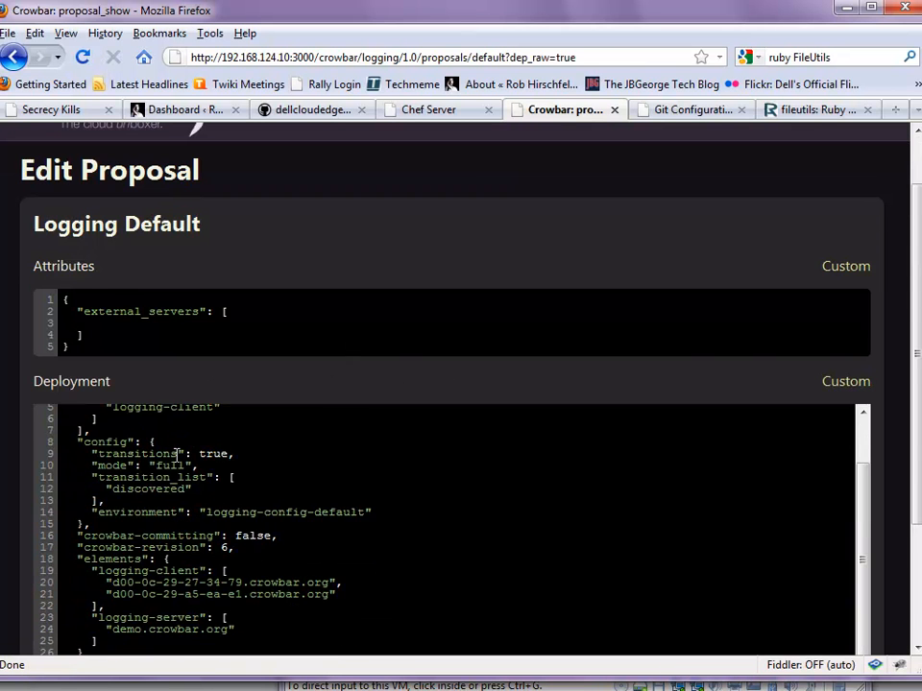
scroll(277, 494, "down", 3)
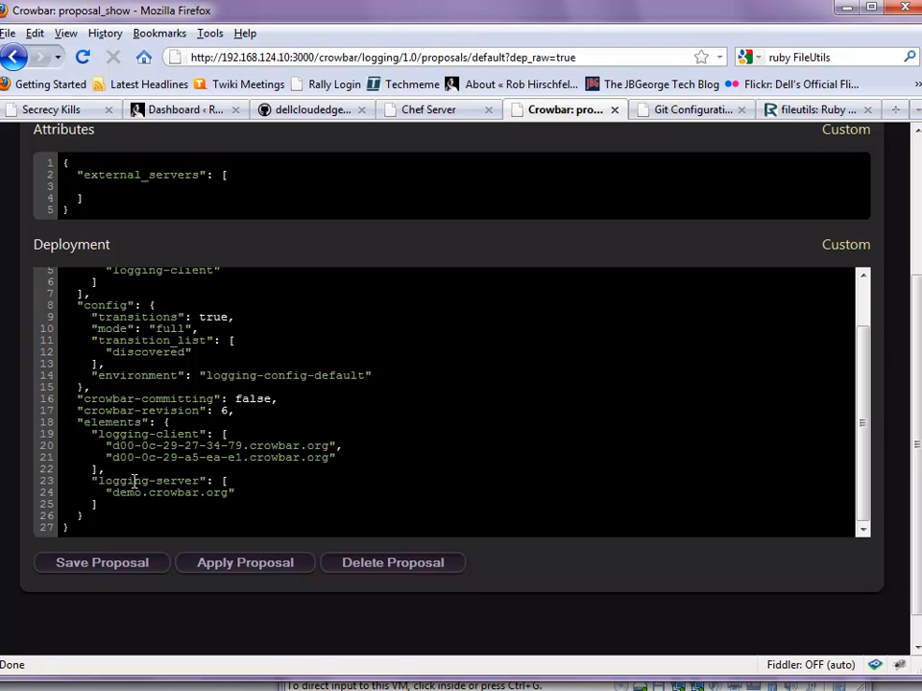
scroll(227, 490, "up", 2)
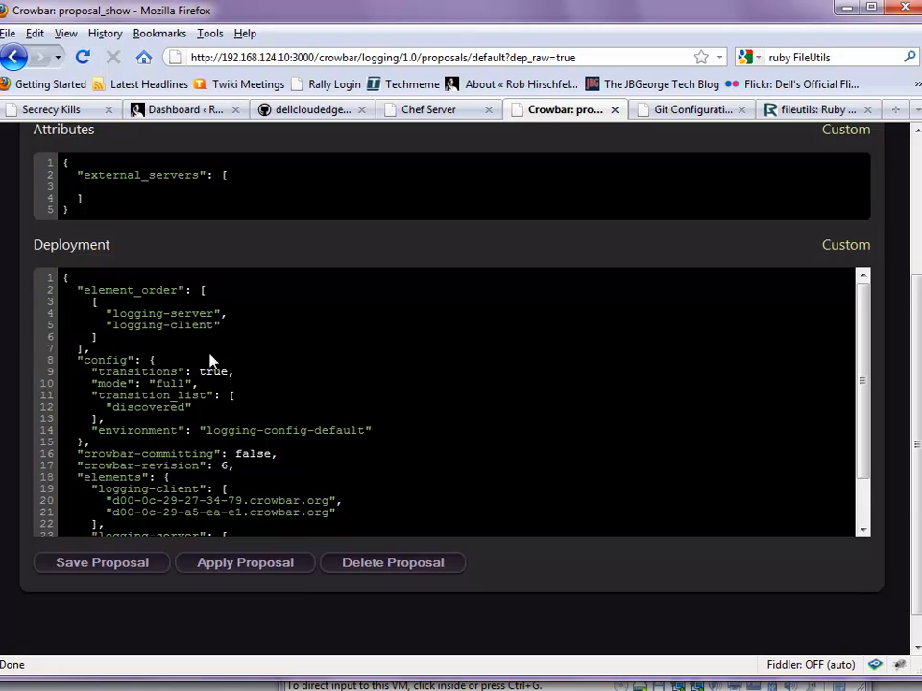
scroll(221, 355, "up", 4)
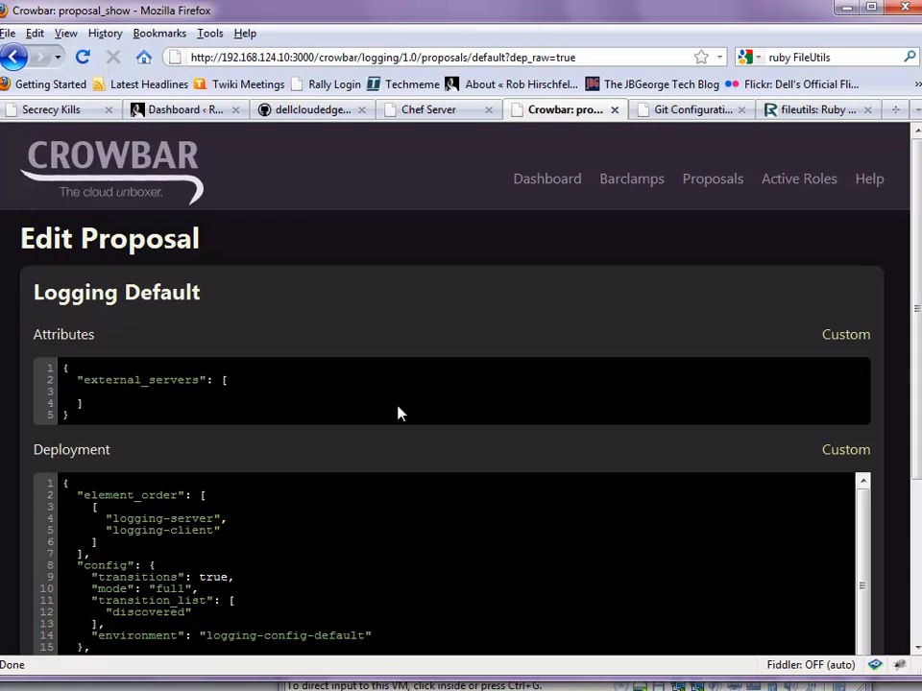
left_click(849, 338)
scroll(70, 383, "down", 4)
scroll(594, 392, "up", 4)
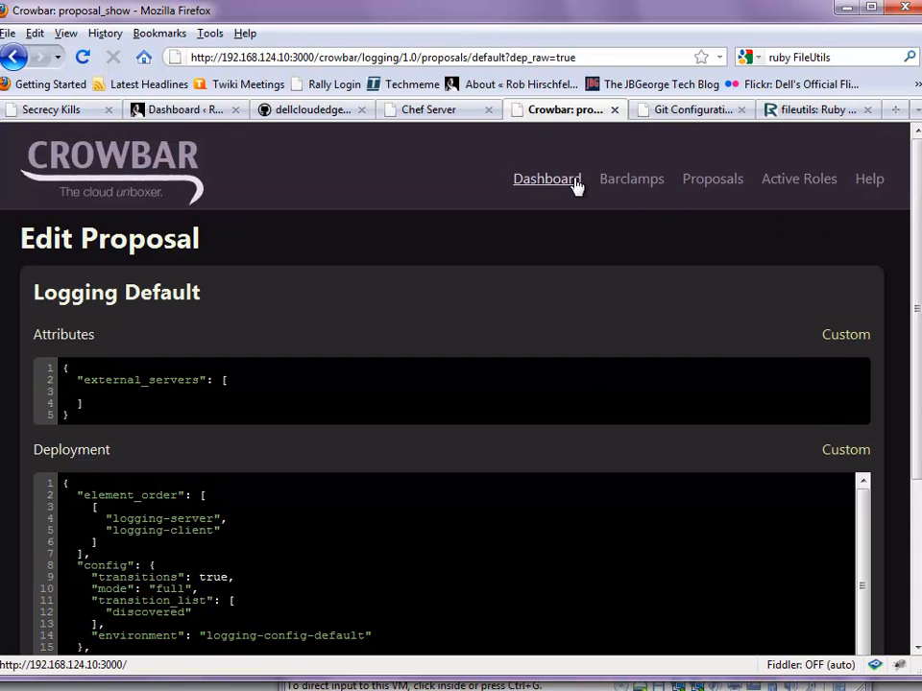
Go to Barclamps > Proposals and confirm the Glance Demo proposal status is now green
left_click(635, 189)
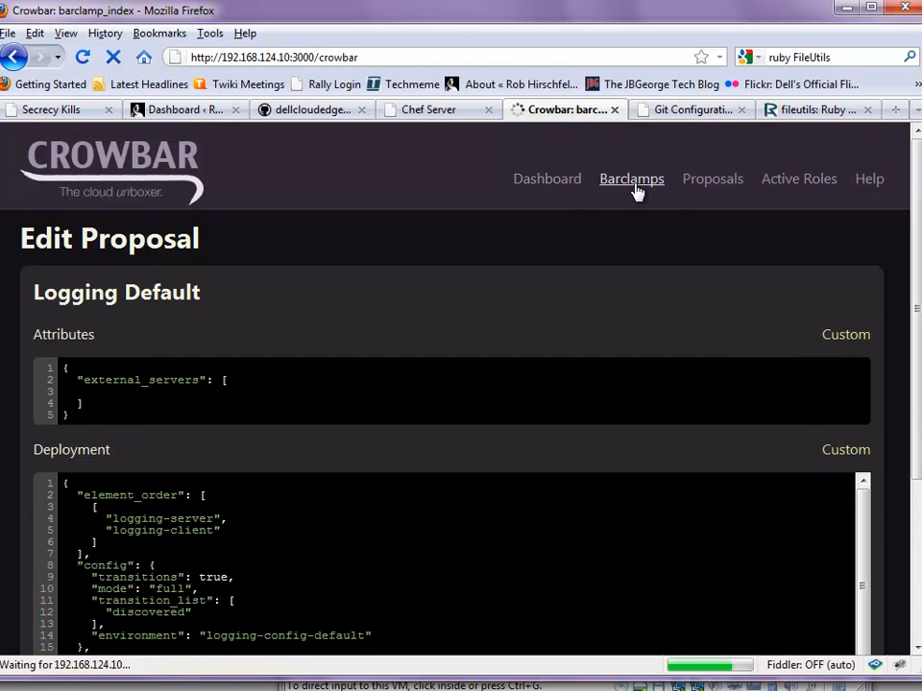
left_click(715, 189)
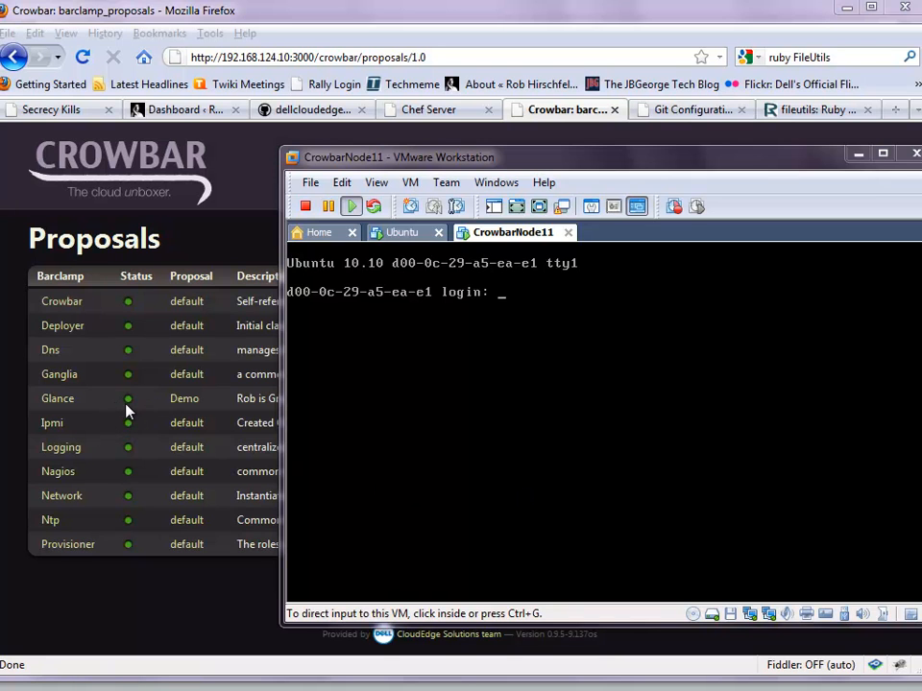
mouse_move(127, 403)
left_click(175, 575)
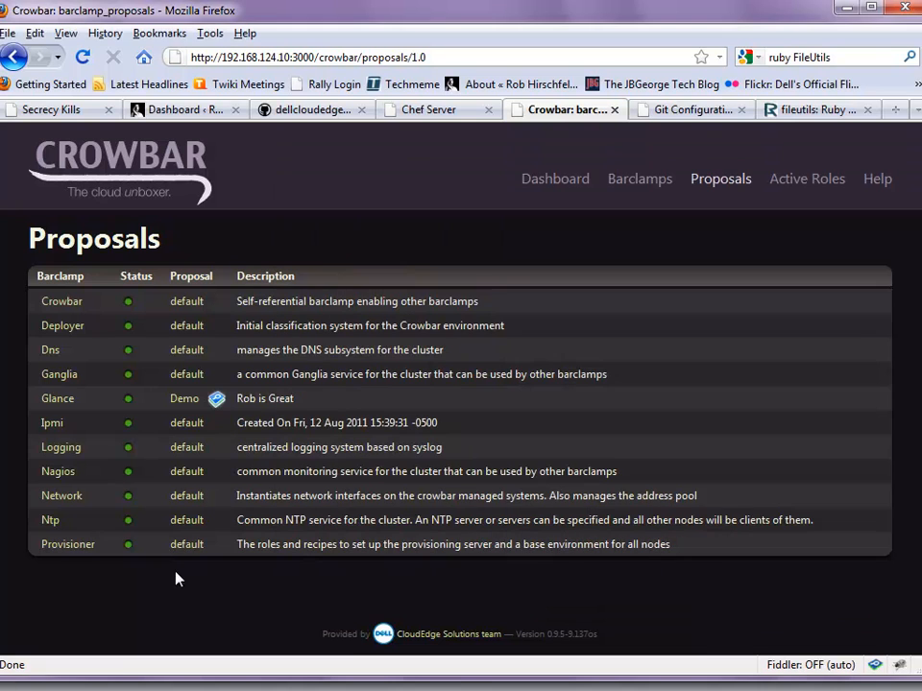
View the Dashboard and node d00-0c-29-a5-ea-e1's details, then return to the Barclamps list
left_click(553, 182)
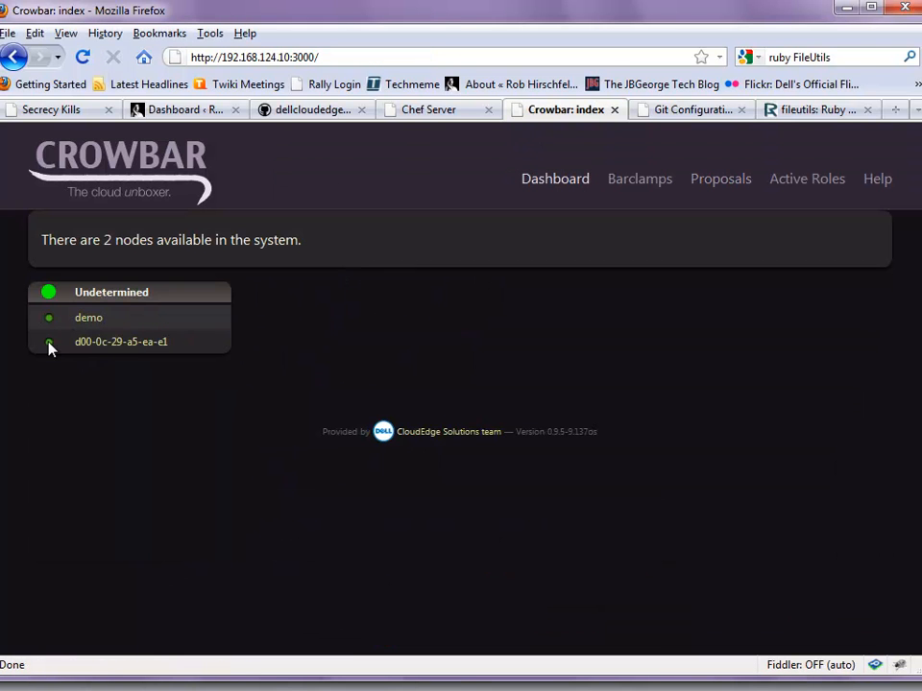
left_click(107, 345)
left_click(284, 446)
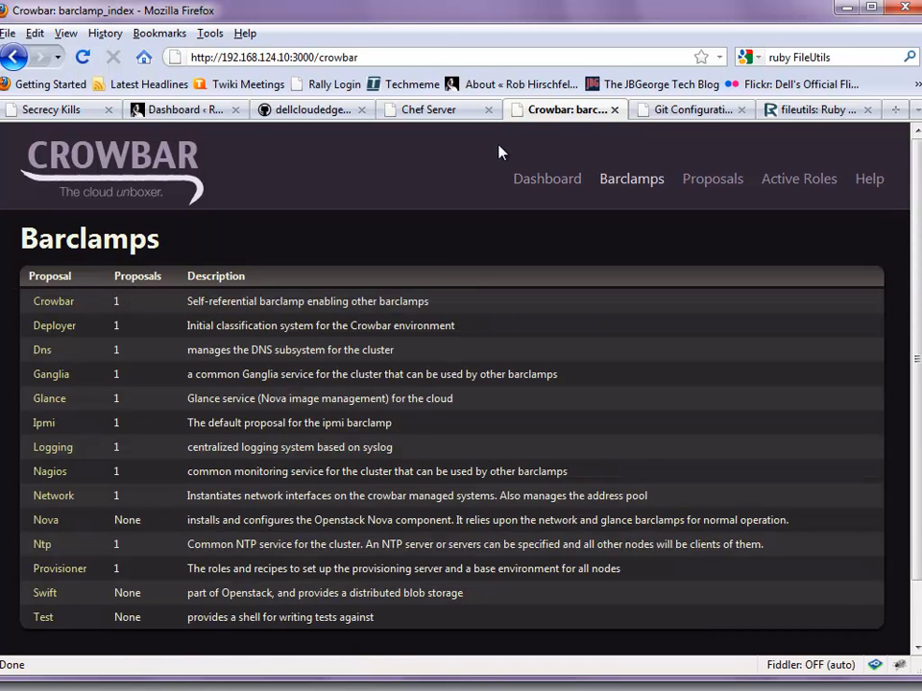